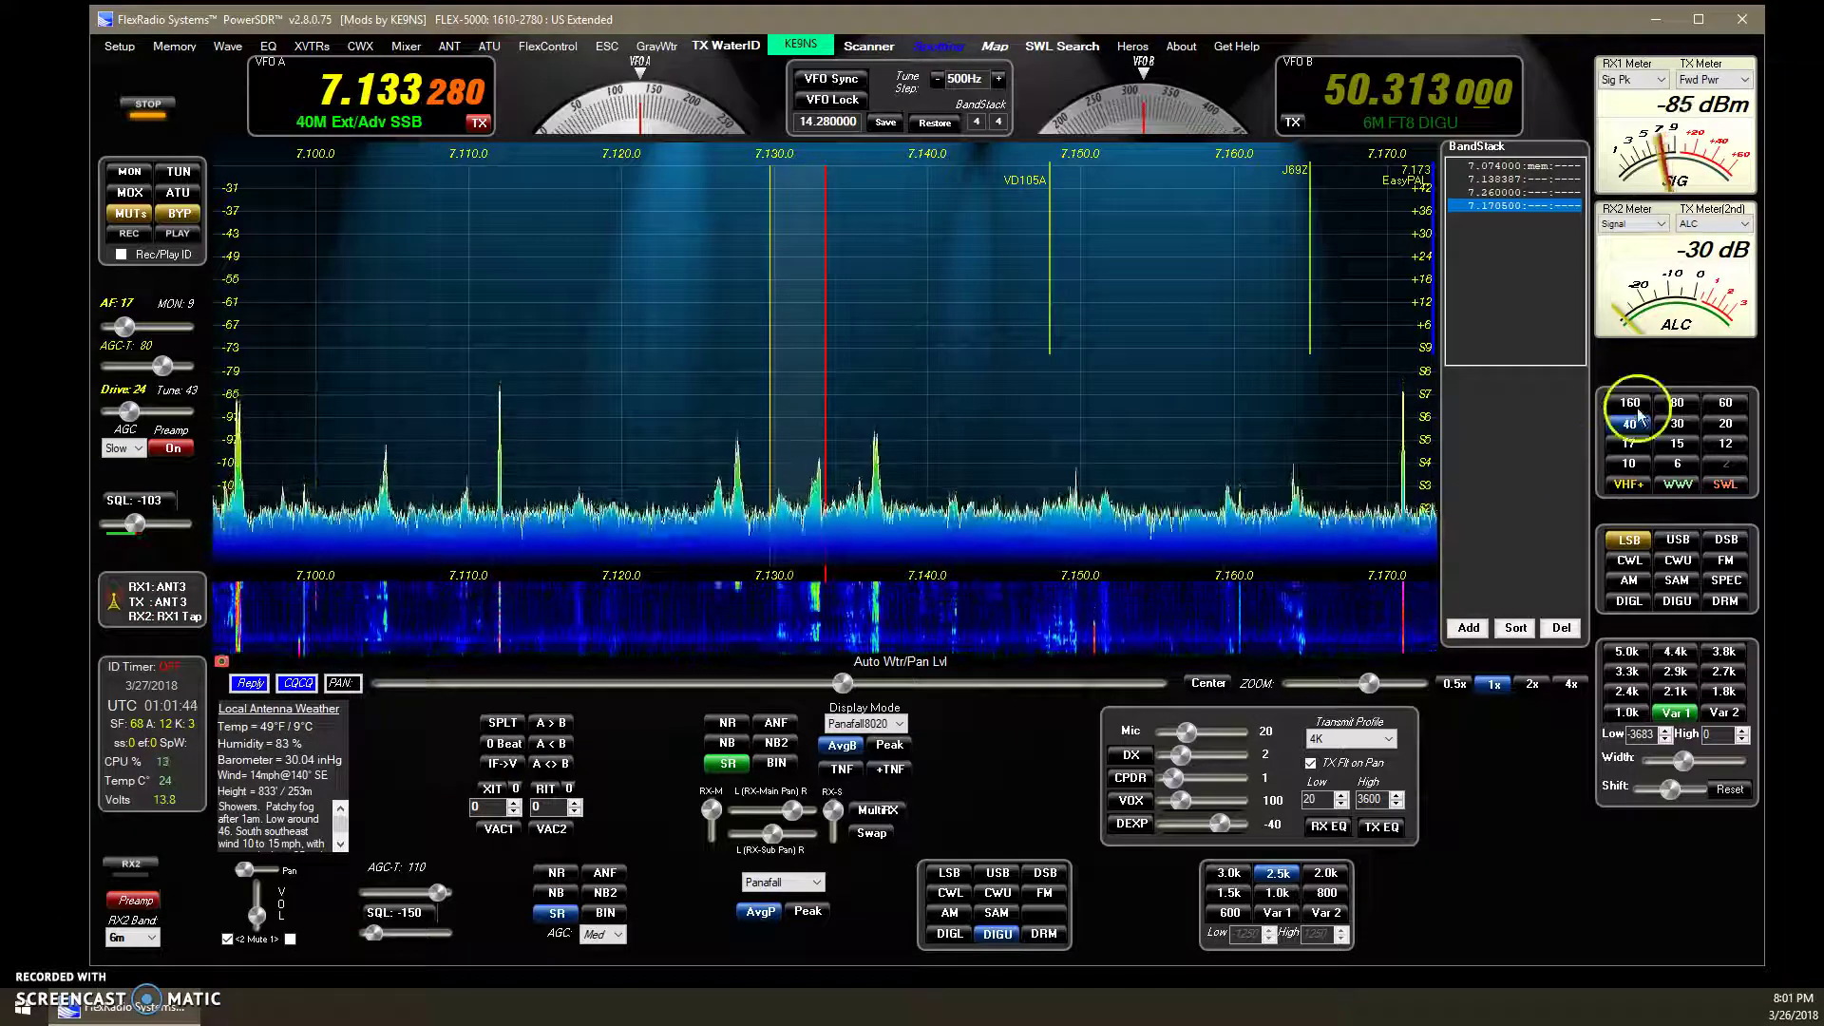
# Jump to the medium-wave AM broadcast band via SWL and auto-adjust the display levels
pyautogui.click(1725, 485)
pyautogui.click(1628, 404)
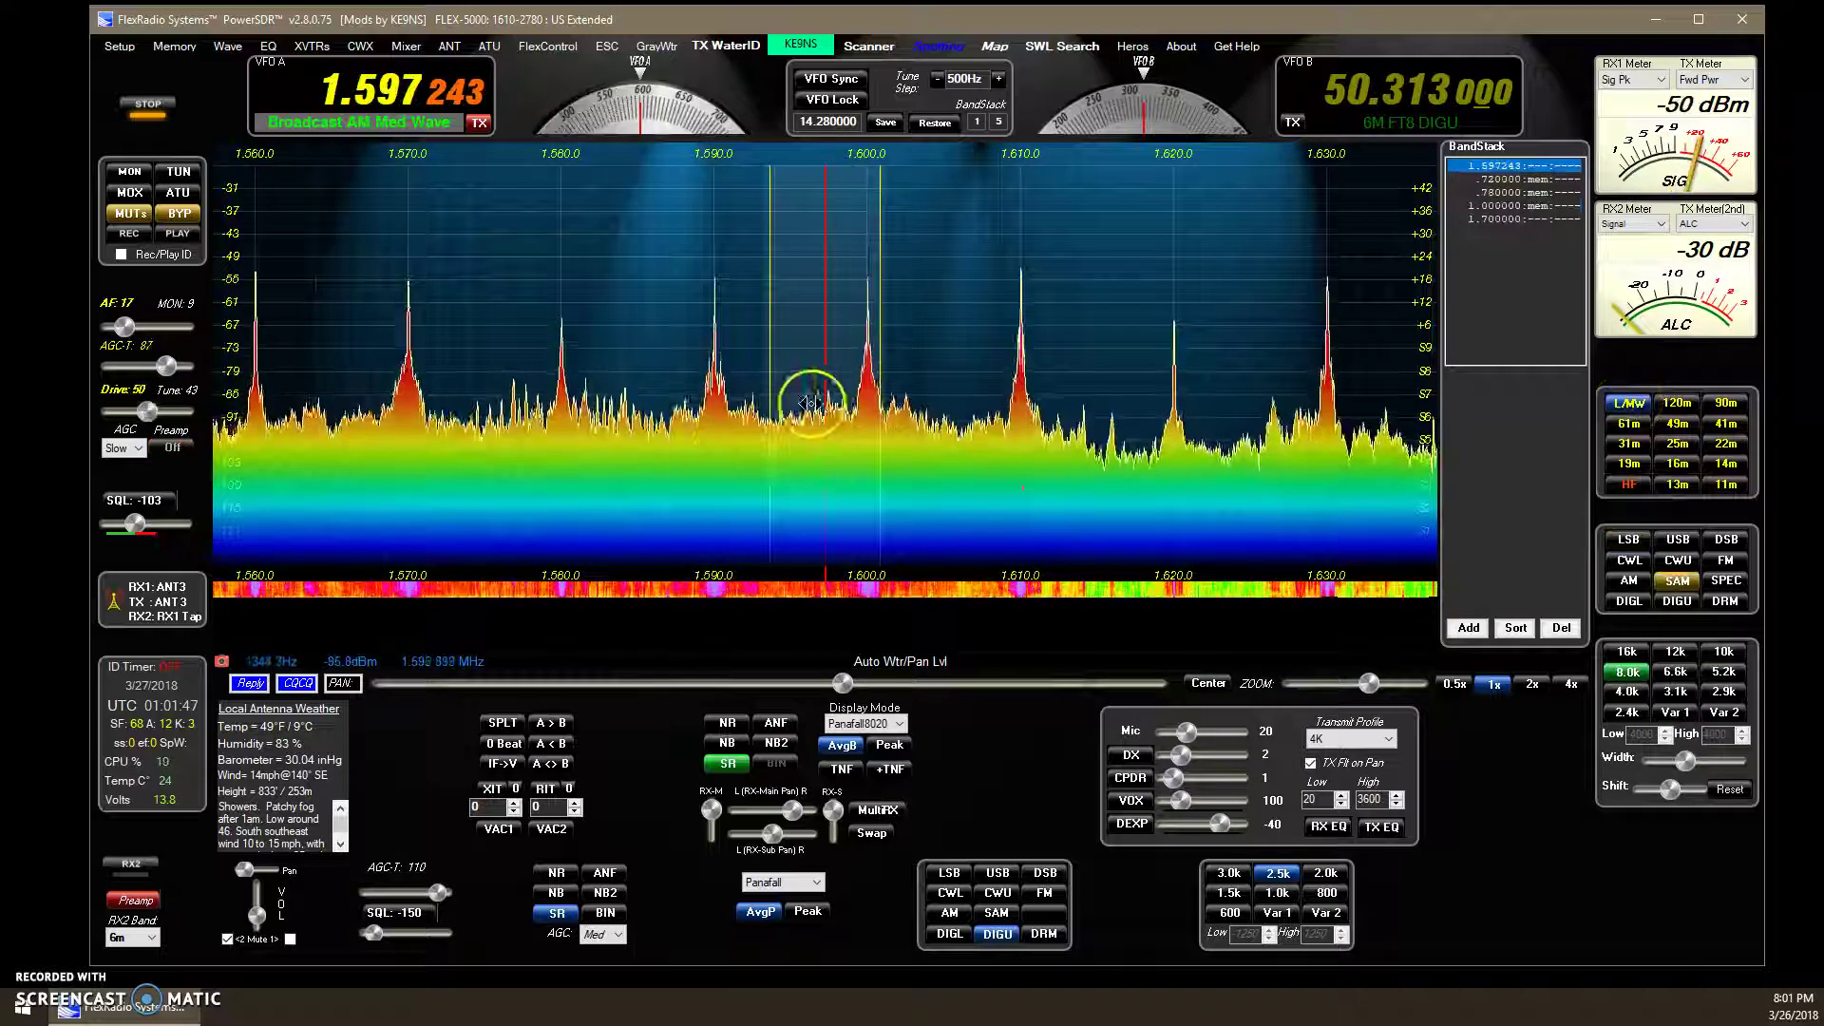
pyautogui.click(899, 664)
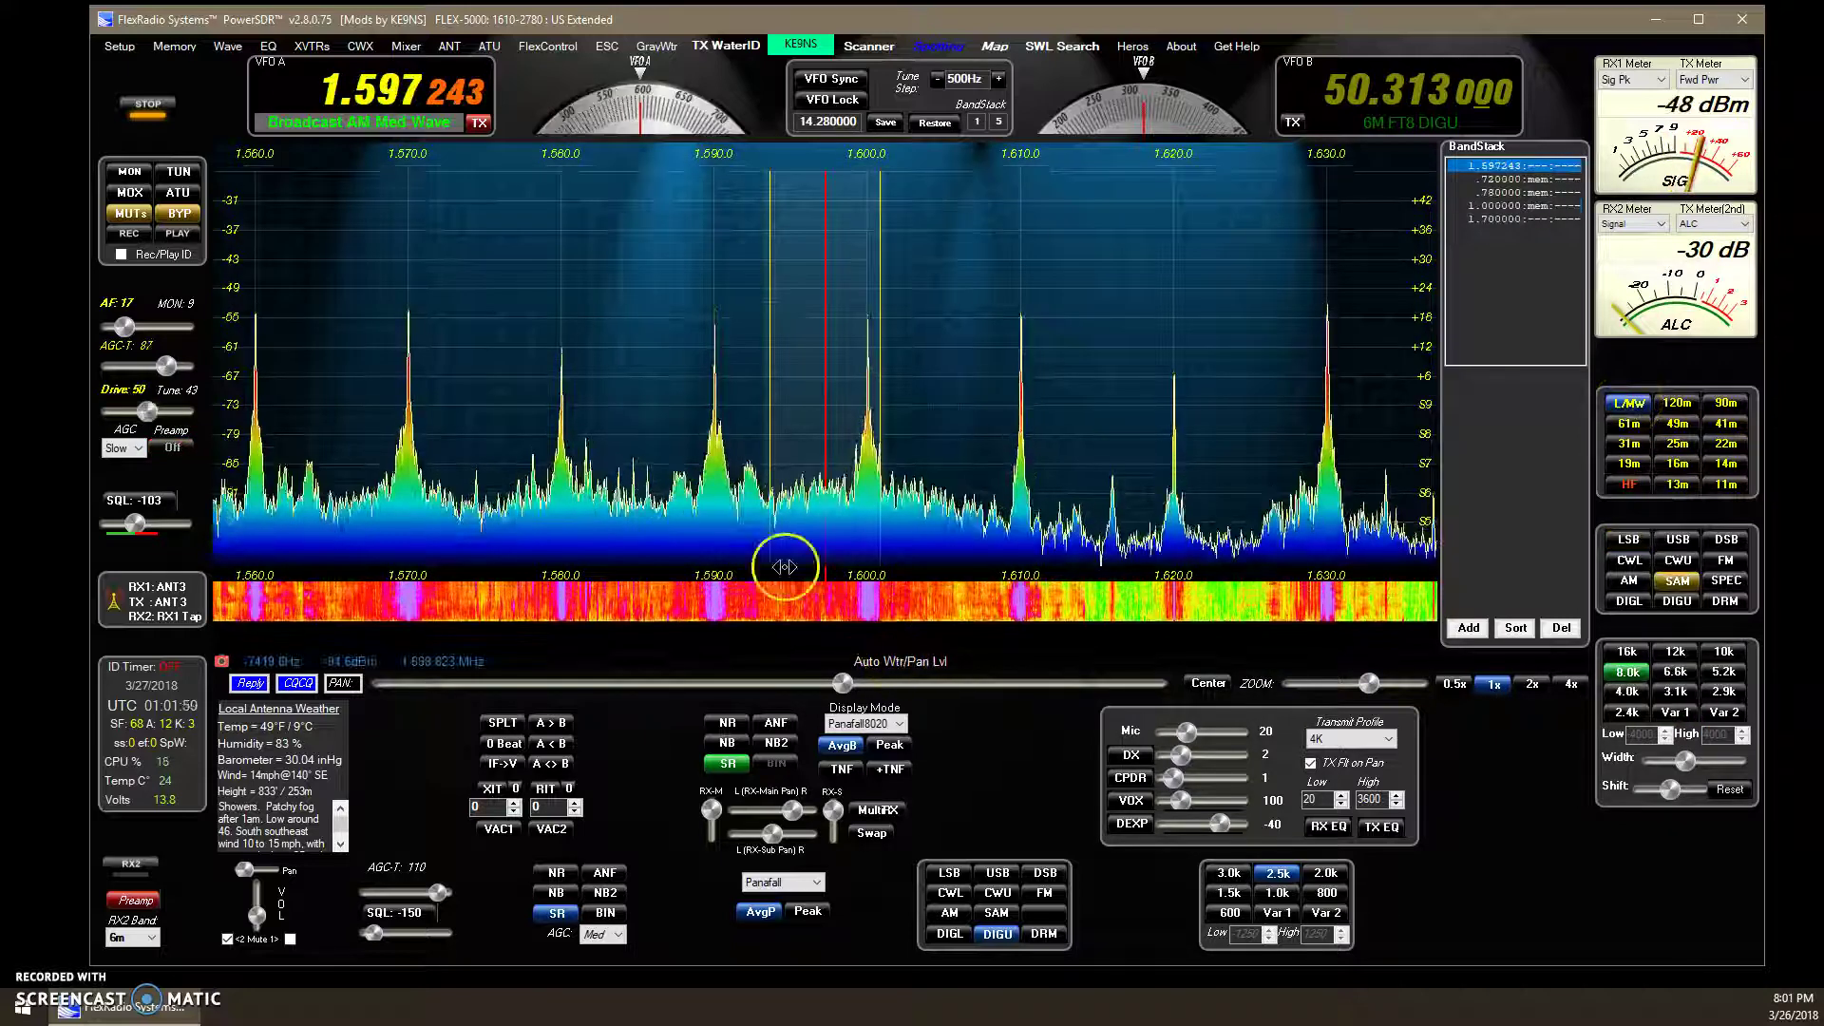
# Drag-tune the panadapter down the AM band to around 1.134 MHz
pyautogui.moveTo(515, 513); pyautogui.dragTo(961, 518)
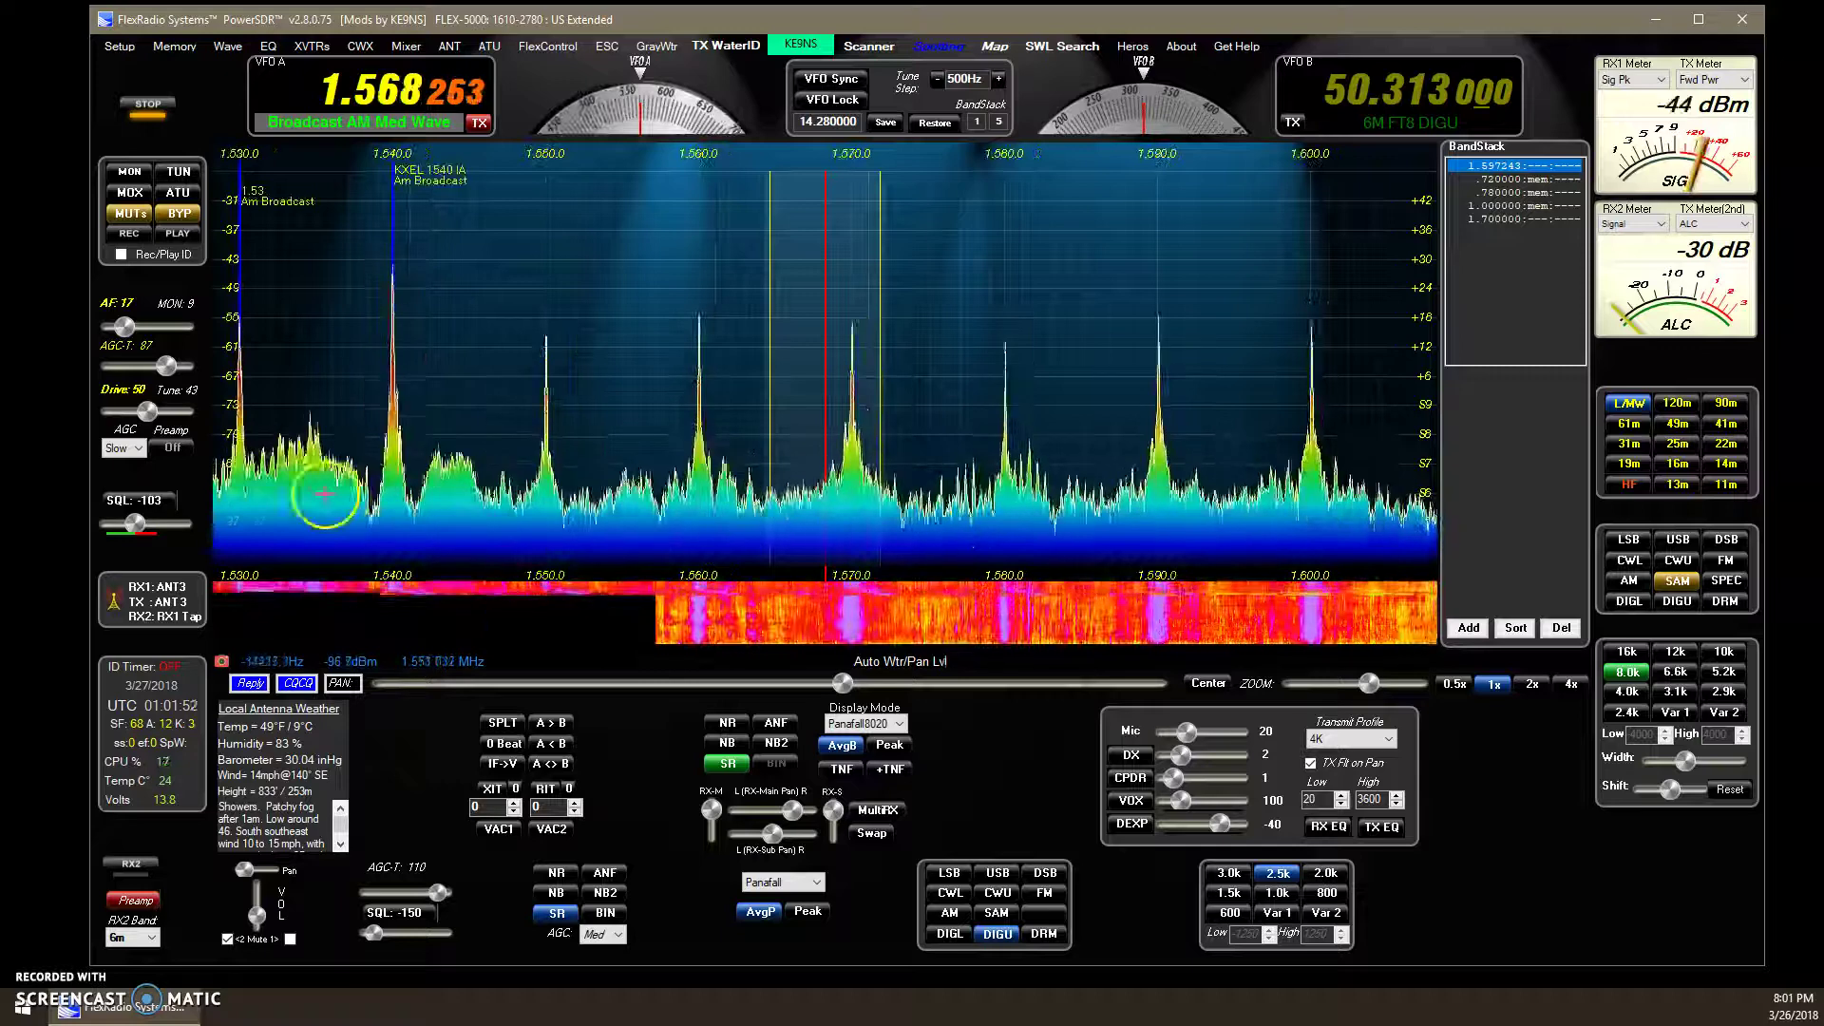
pyautogui.moveTo(311, 421); pyautogui.dragTo(1515, 415)
pyautogui.moveTo(696, 497); pyautogui.dragTo(1229, 521)
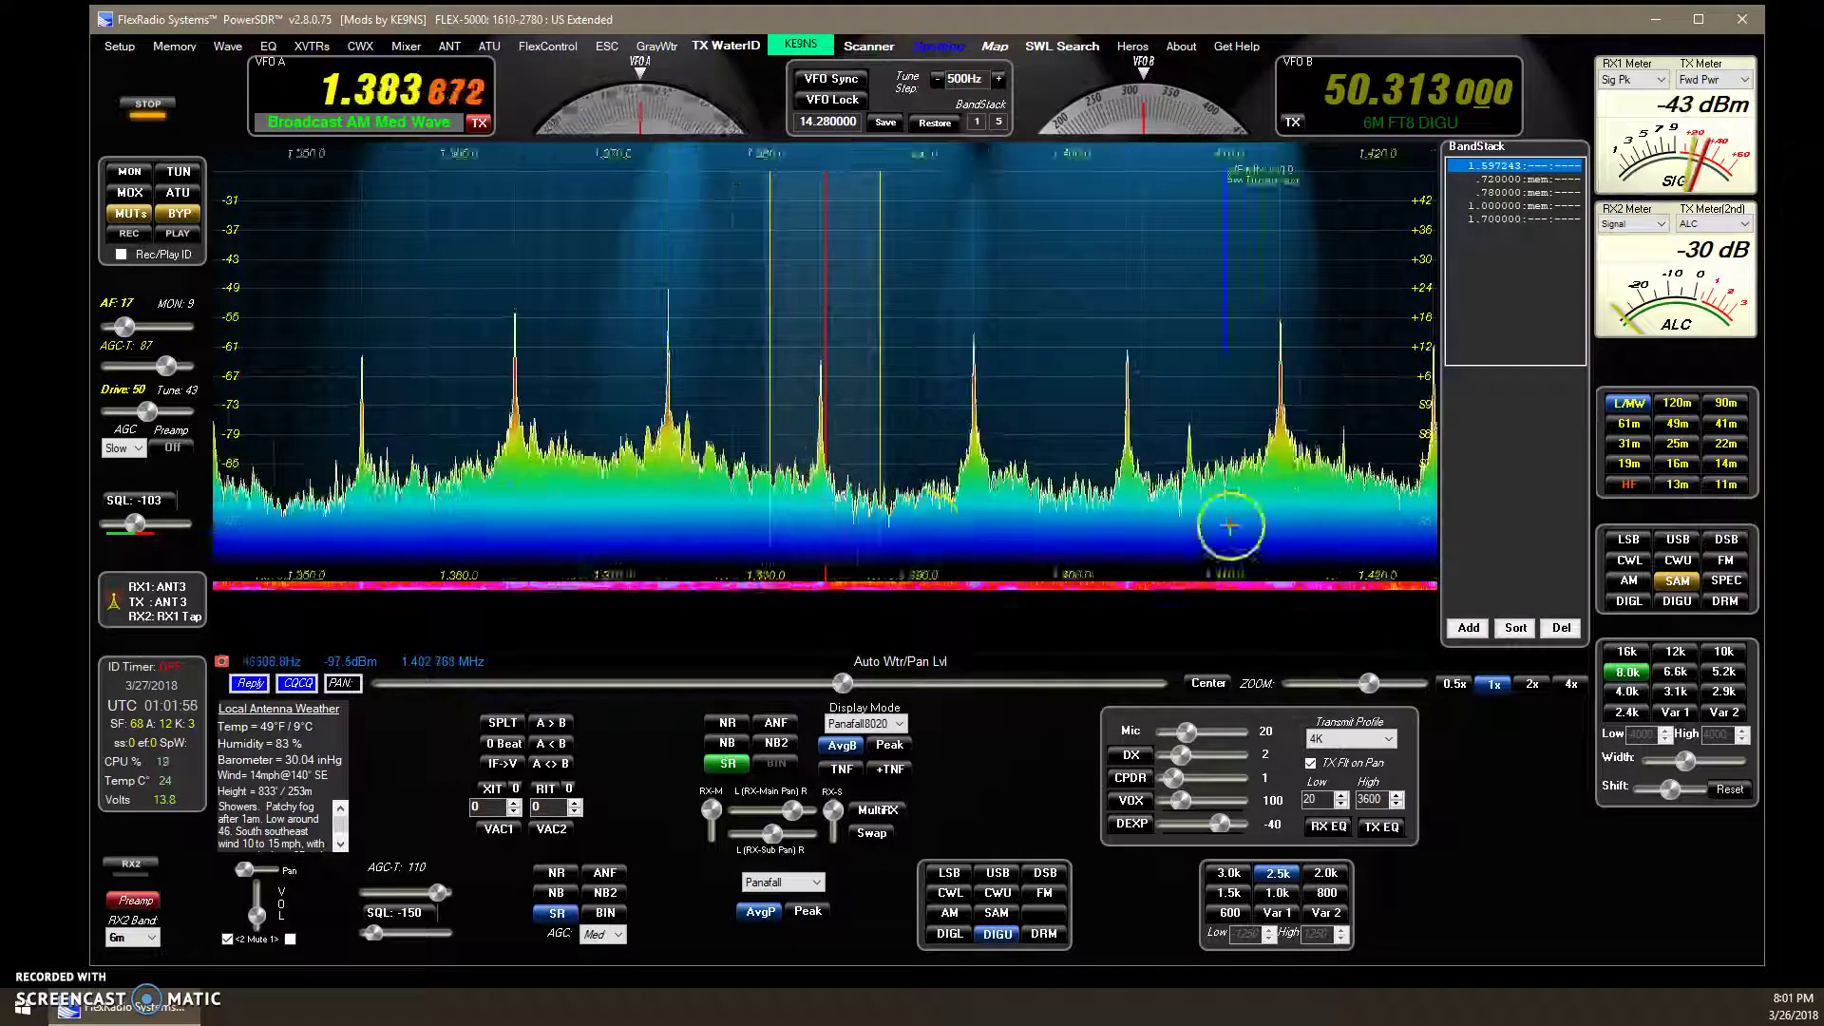
pyautogui.moveTo(614, 513); pyautogui.dragTo(1167, 536)
pyautogui.moveTo(420, 447); pyautogui.dragTo(1331, 374)
pyautogui.moveTo(408, 390); pyautogui.dragTo(1330, 371)
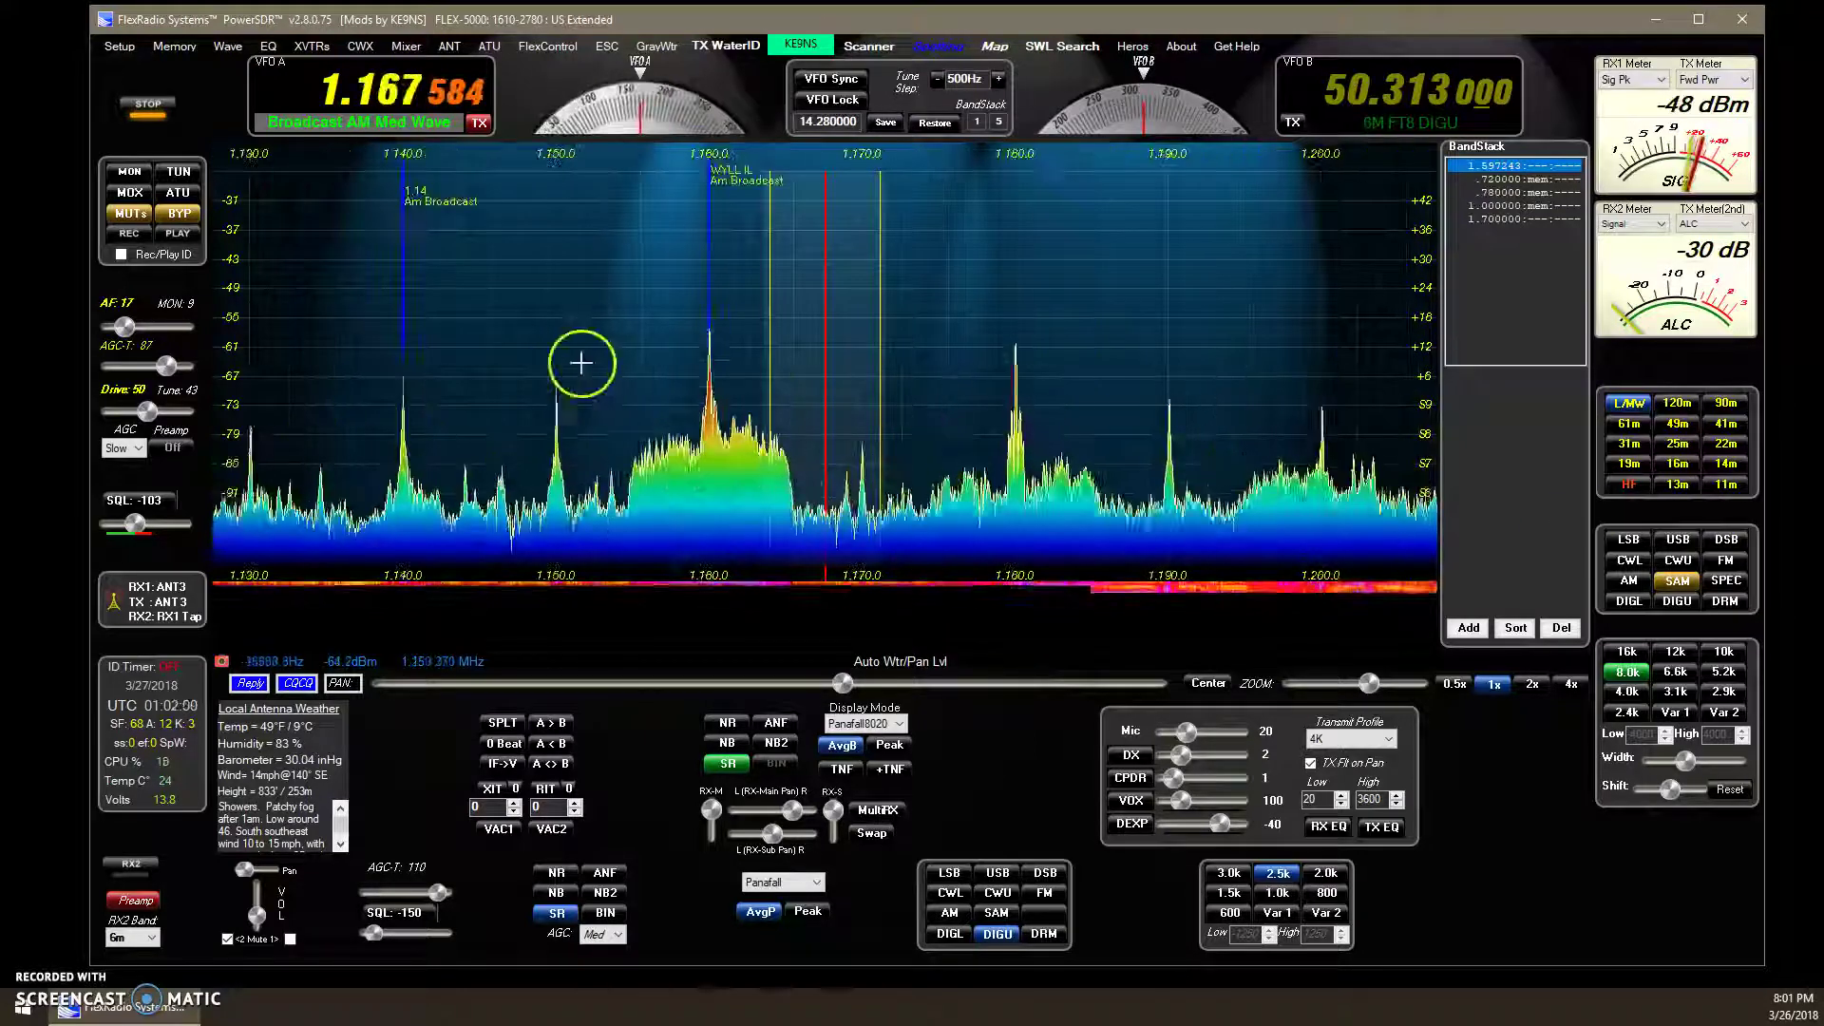
pyautogui.moveTo(582, 363); pyautogui.dragTo(1075, 368)
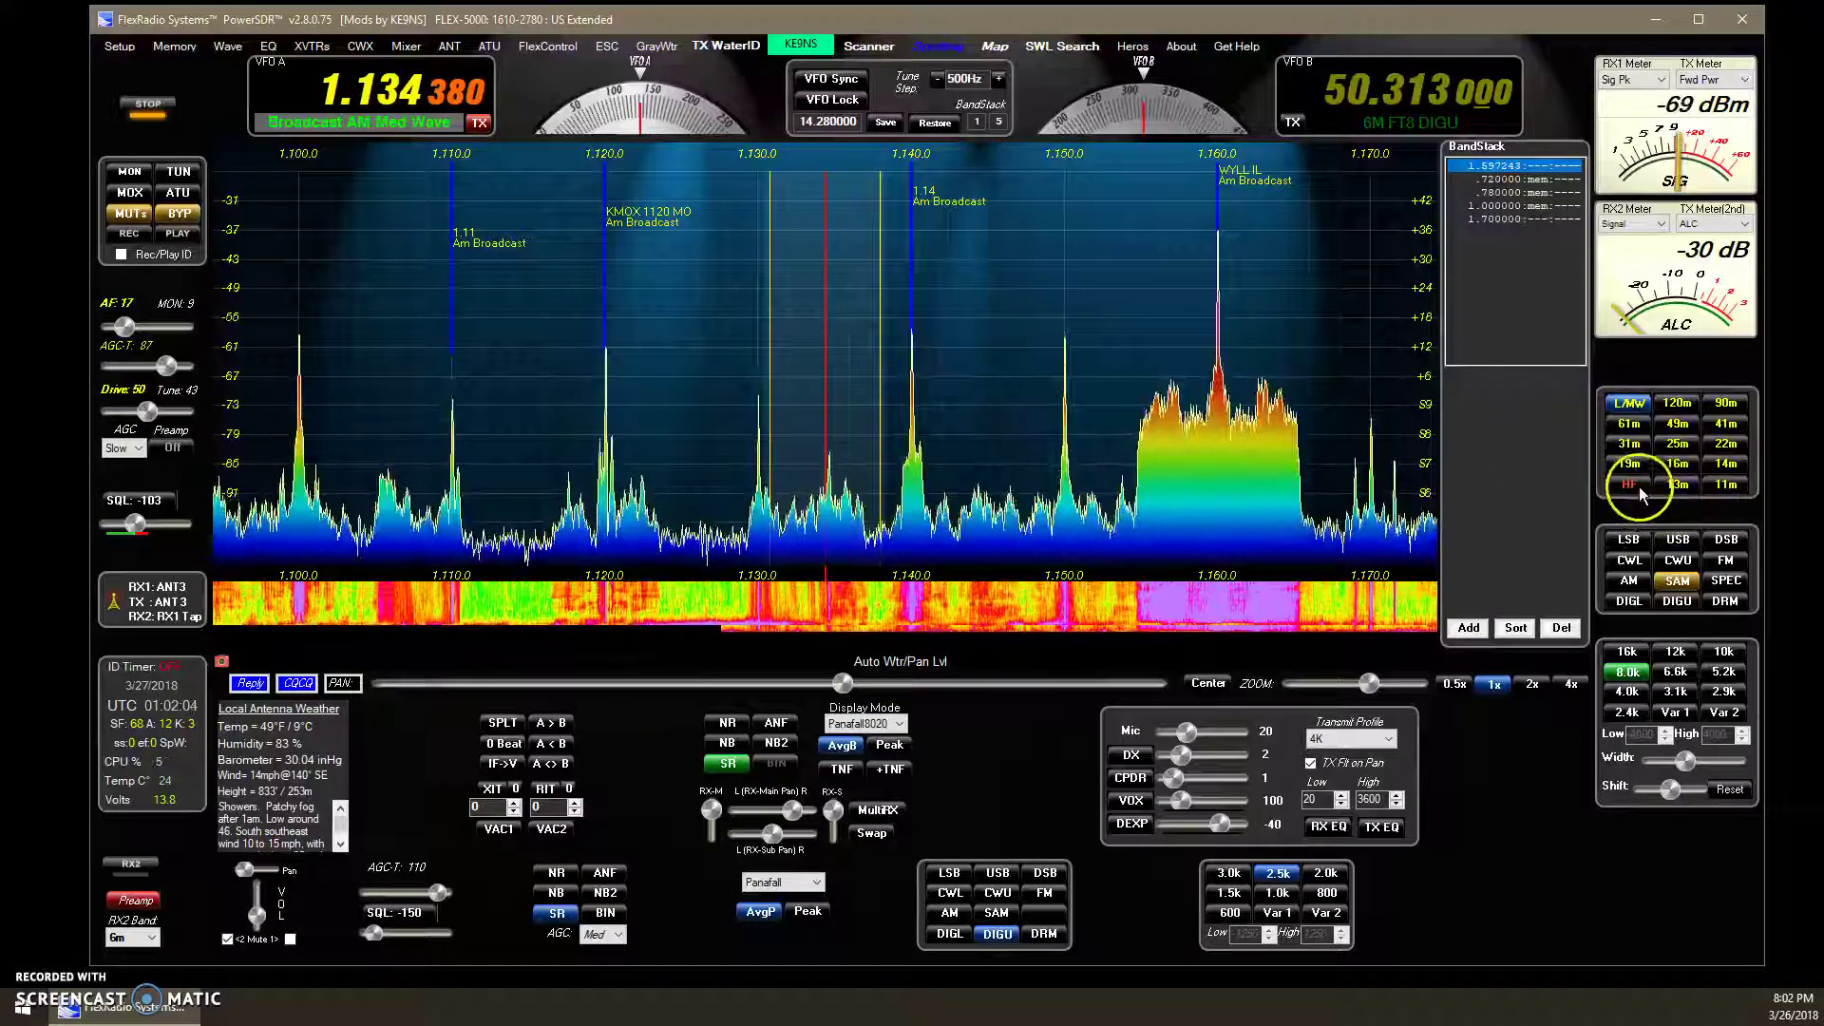
# Visit the 49 m band, then return to 40 m and auto-adjust the panadapter and waterfall levels
pyautogui.click(1679, 424)
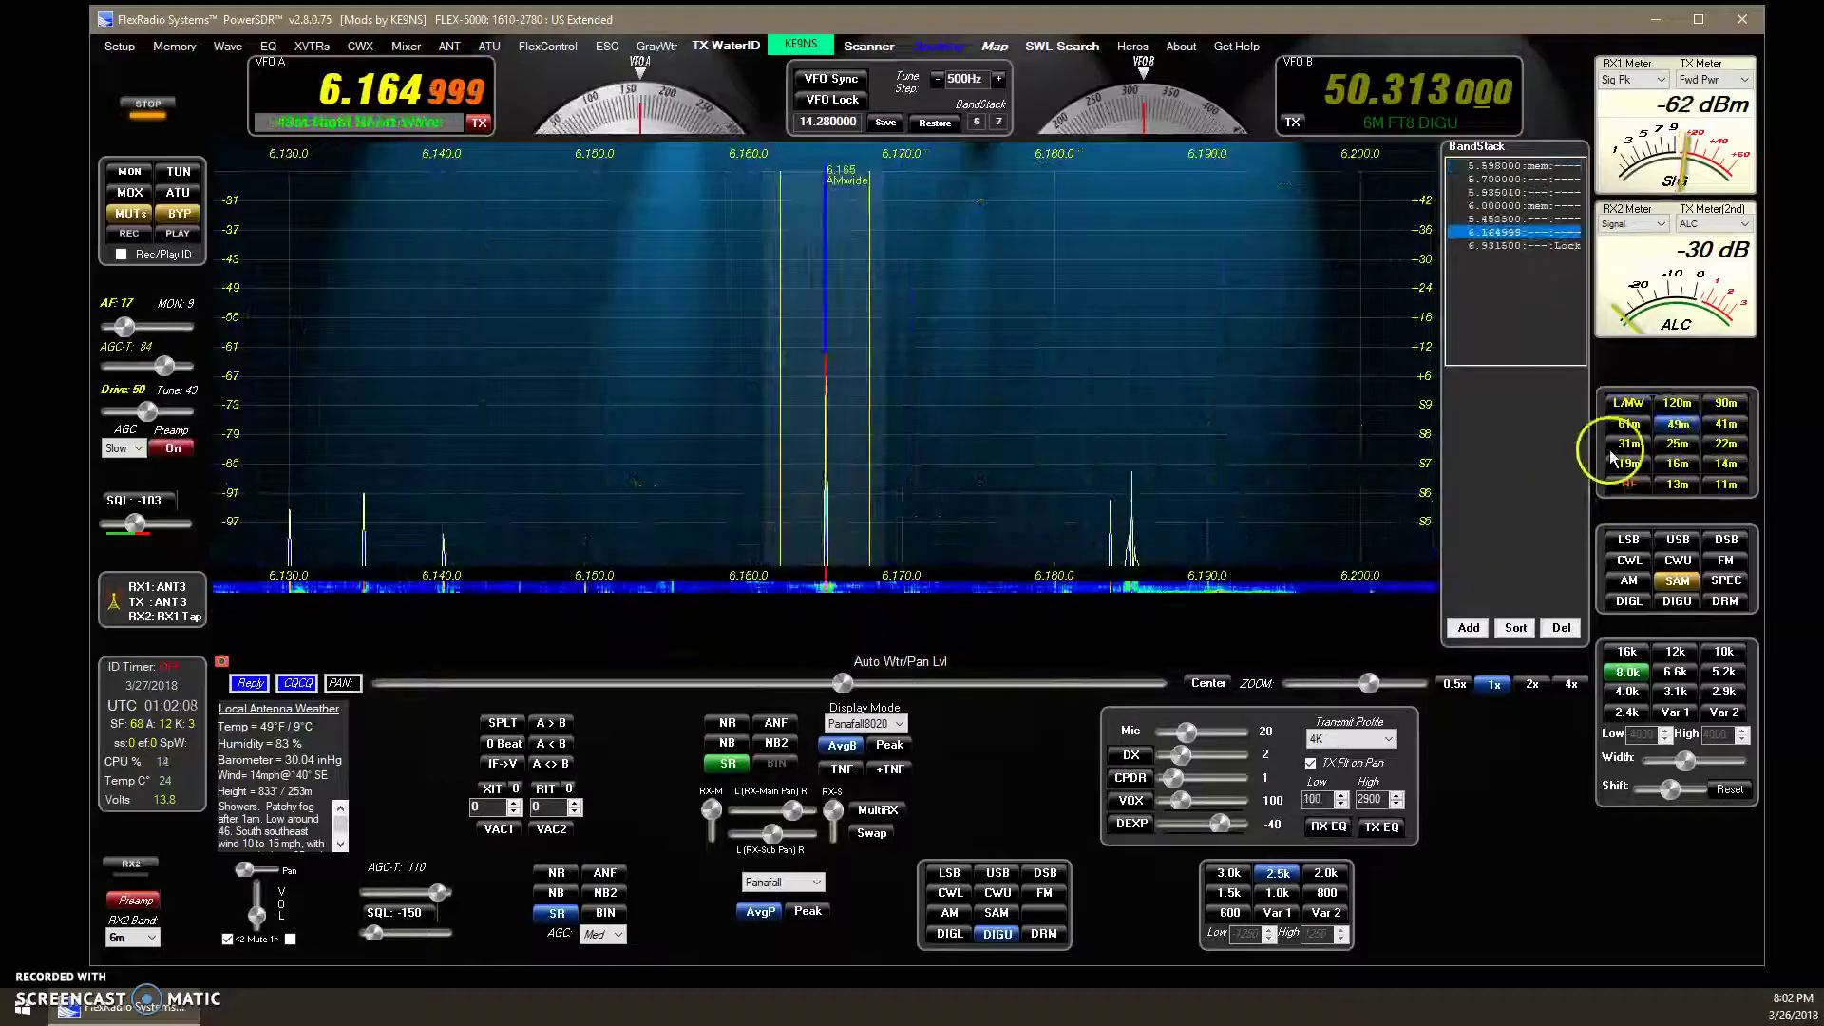
pyautogui.click(1628, 483)
pyautogui.click(1628, 424)
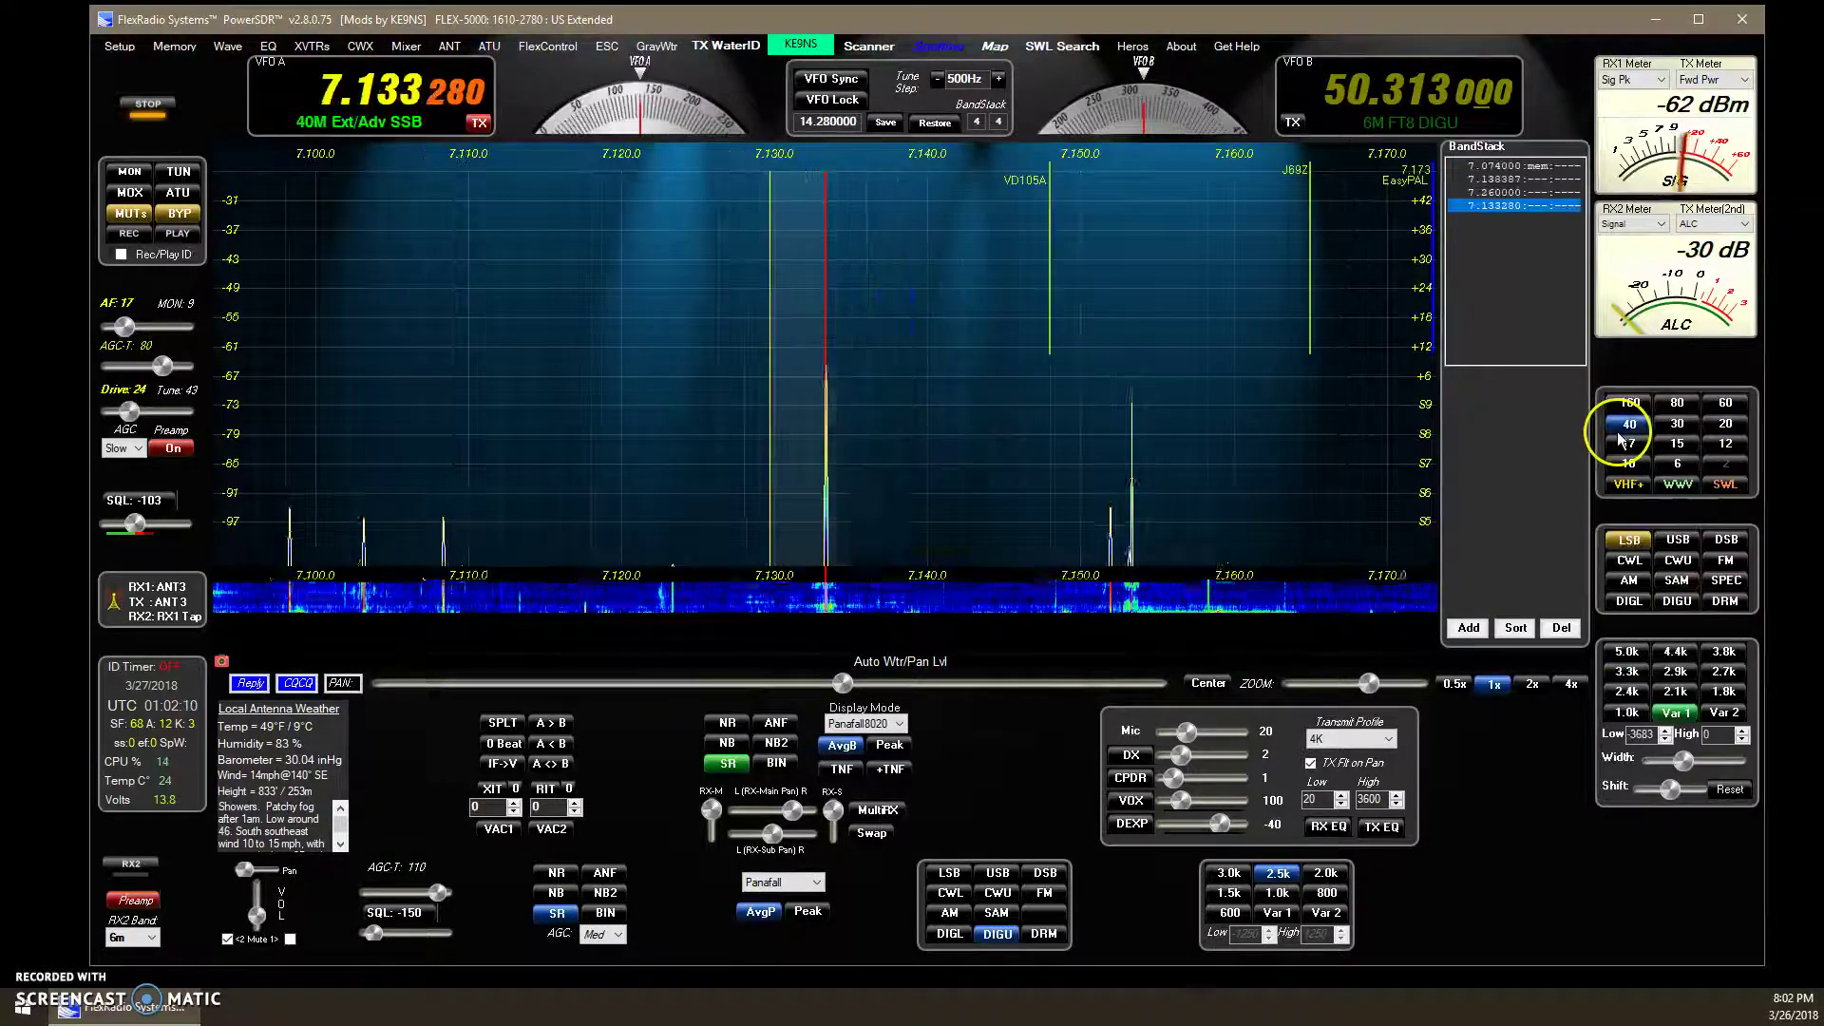
pyautogui.click(918, 666)
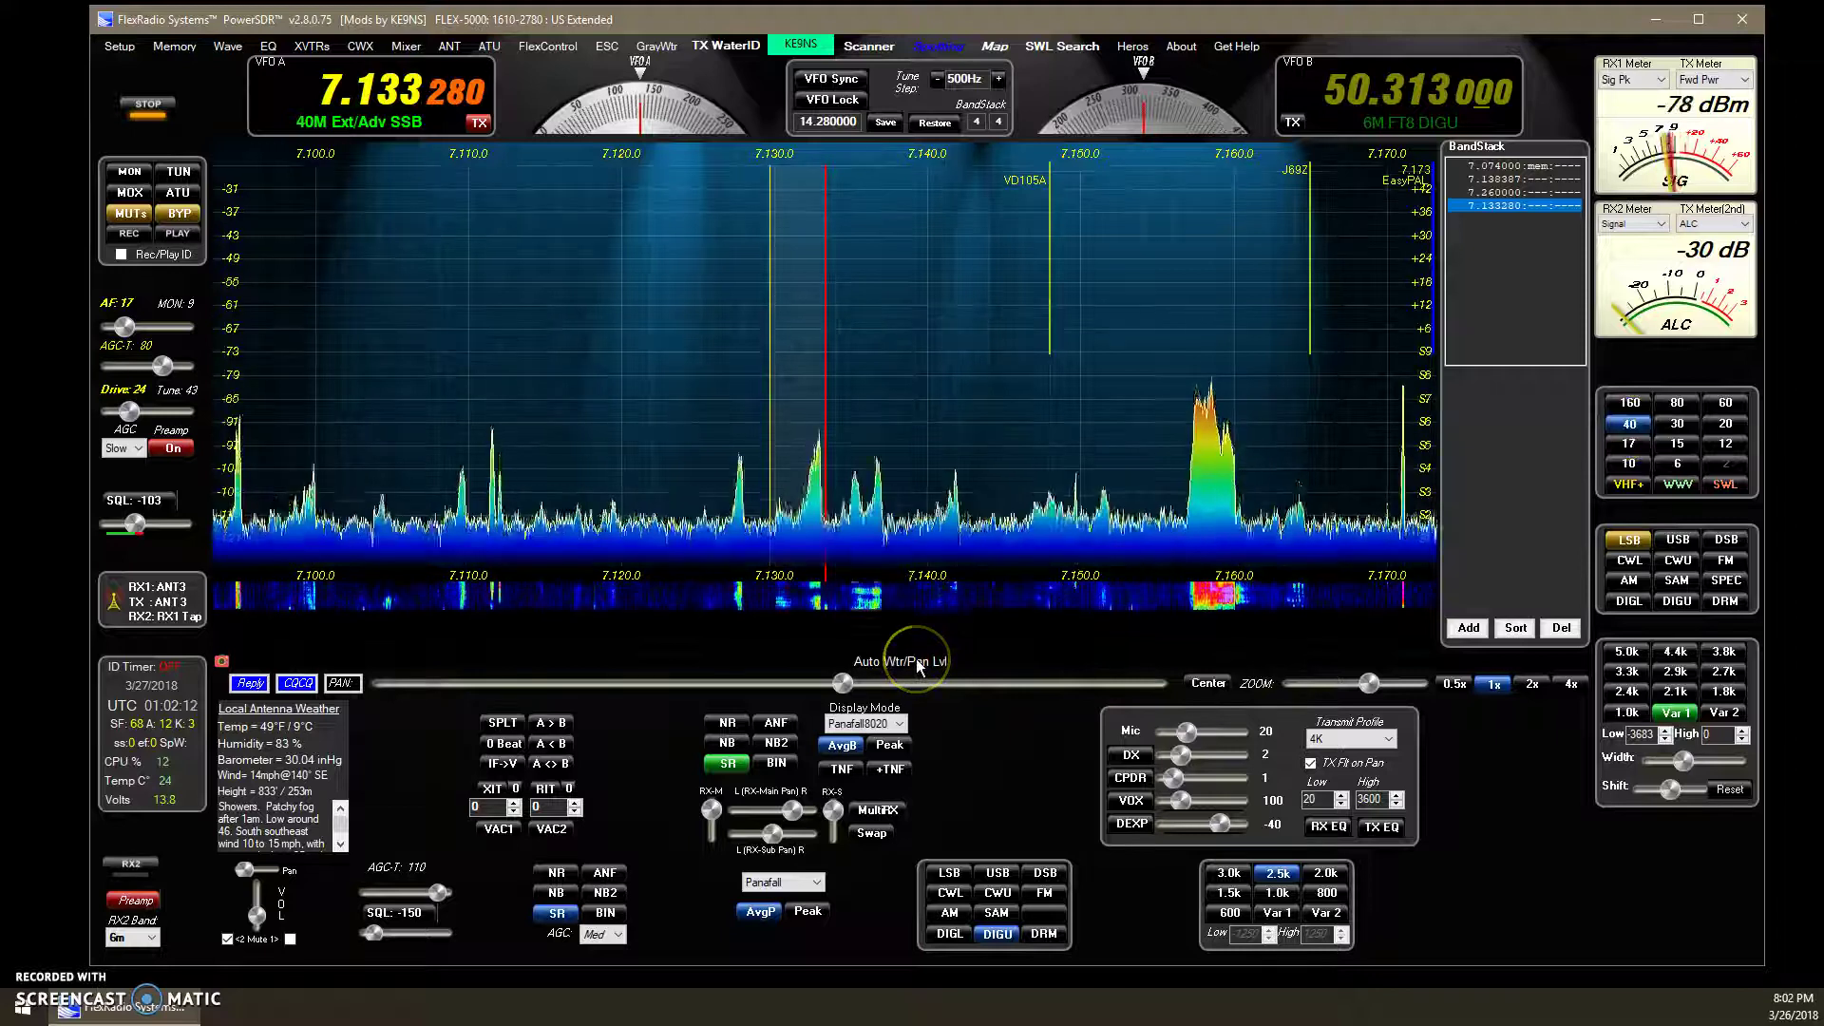
# Switch the display mode to Continuum to log signal strength at 7.133280 MHz
pyautogui.click(898, 725)
pyautogui.click(870, 868)
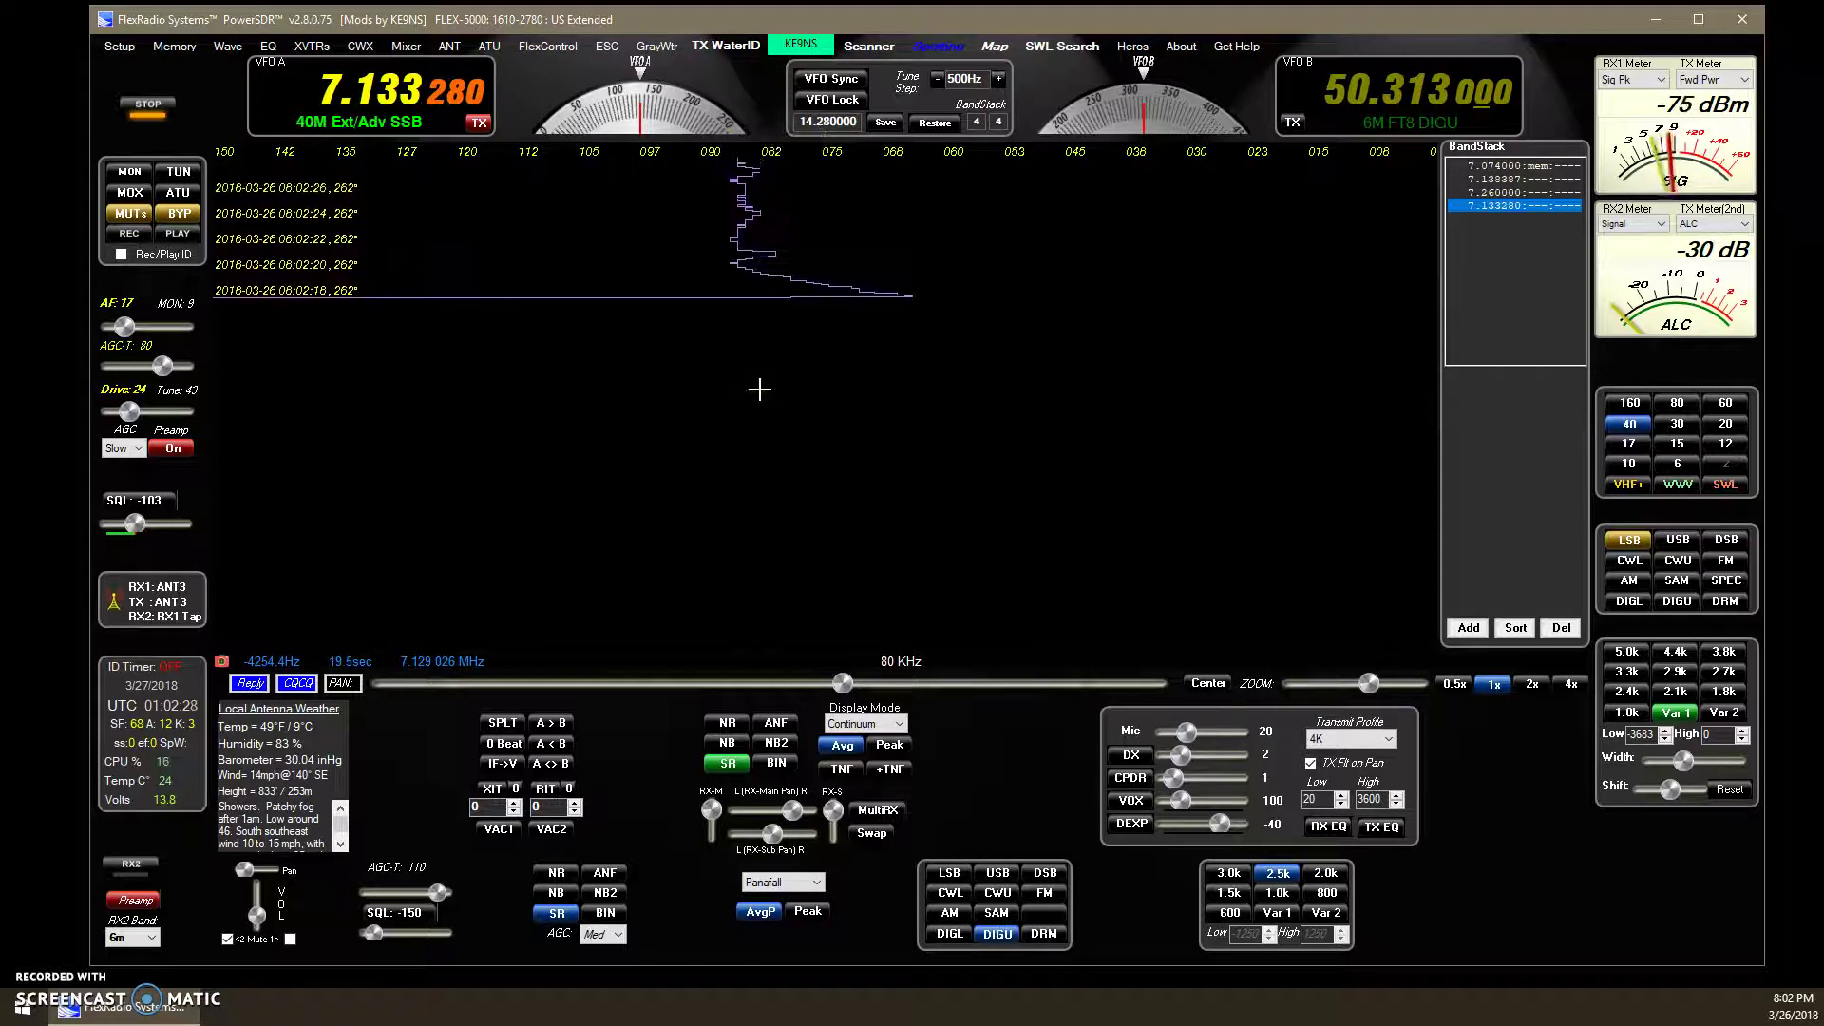
pyautogui.click(724, 243)
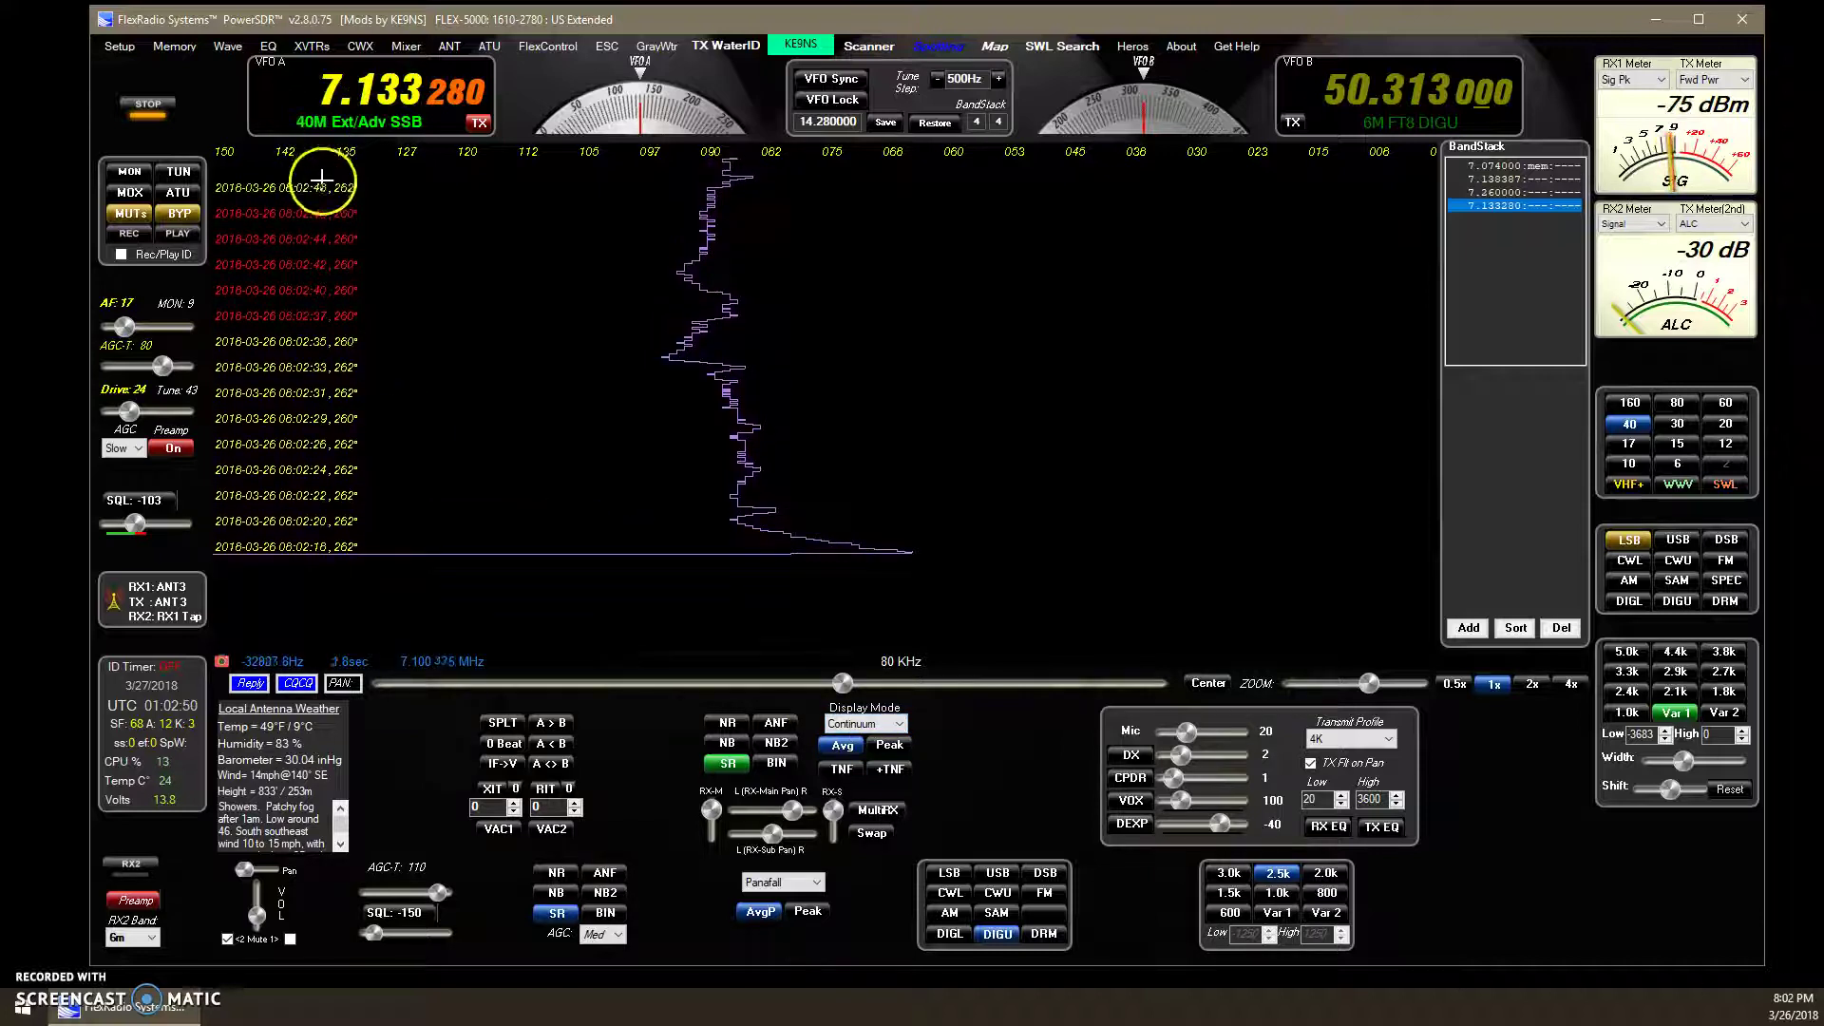
# Return the display to Panafall8020 and open the PowerSDR v2.8.0 data folder
pyautogui.click(898, 726)
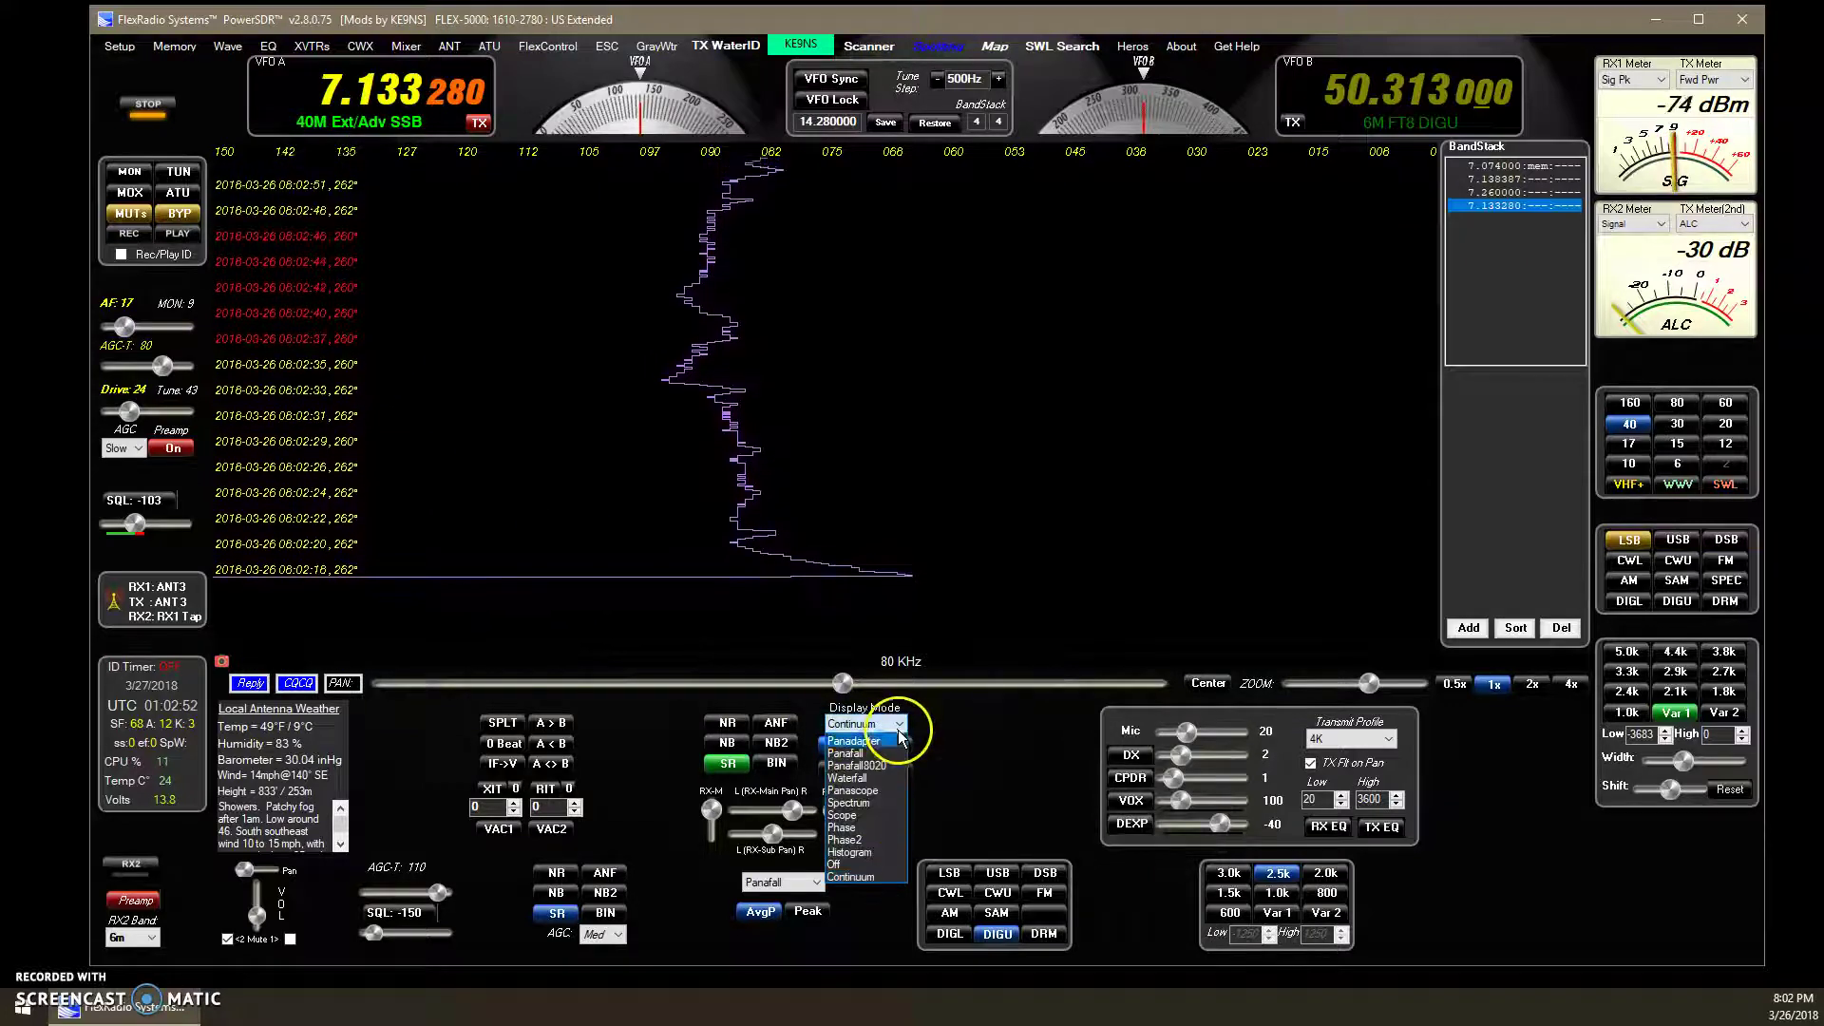
pyautogui.click(865, 766)
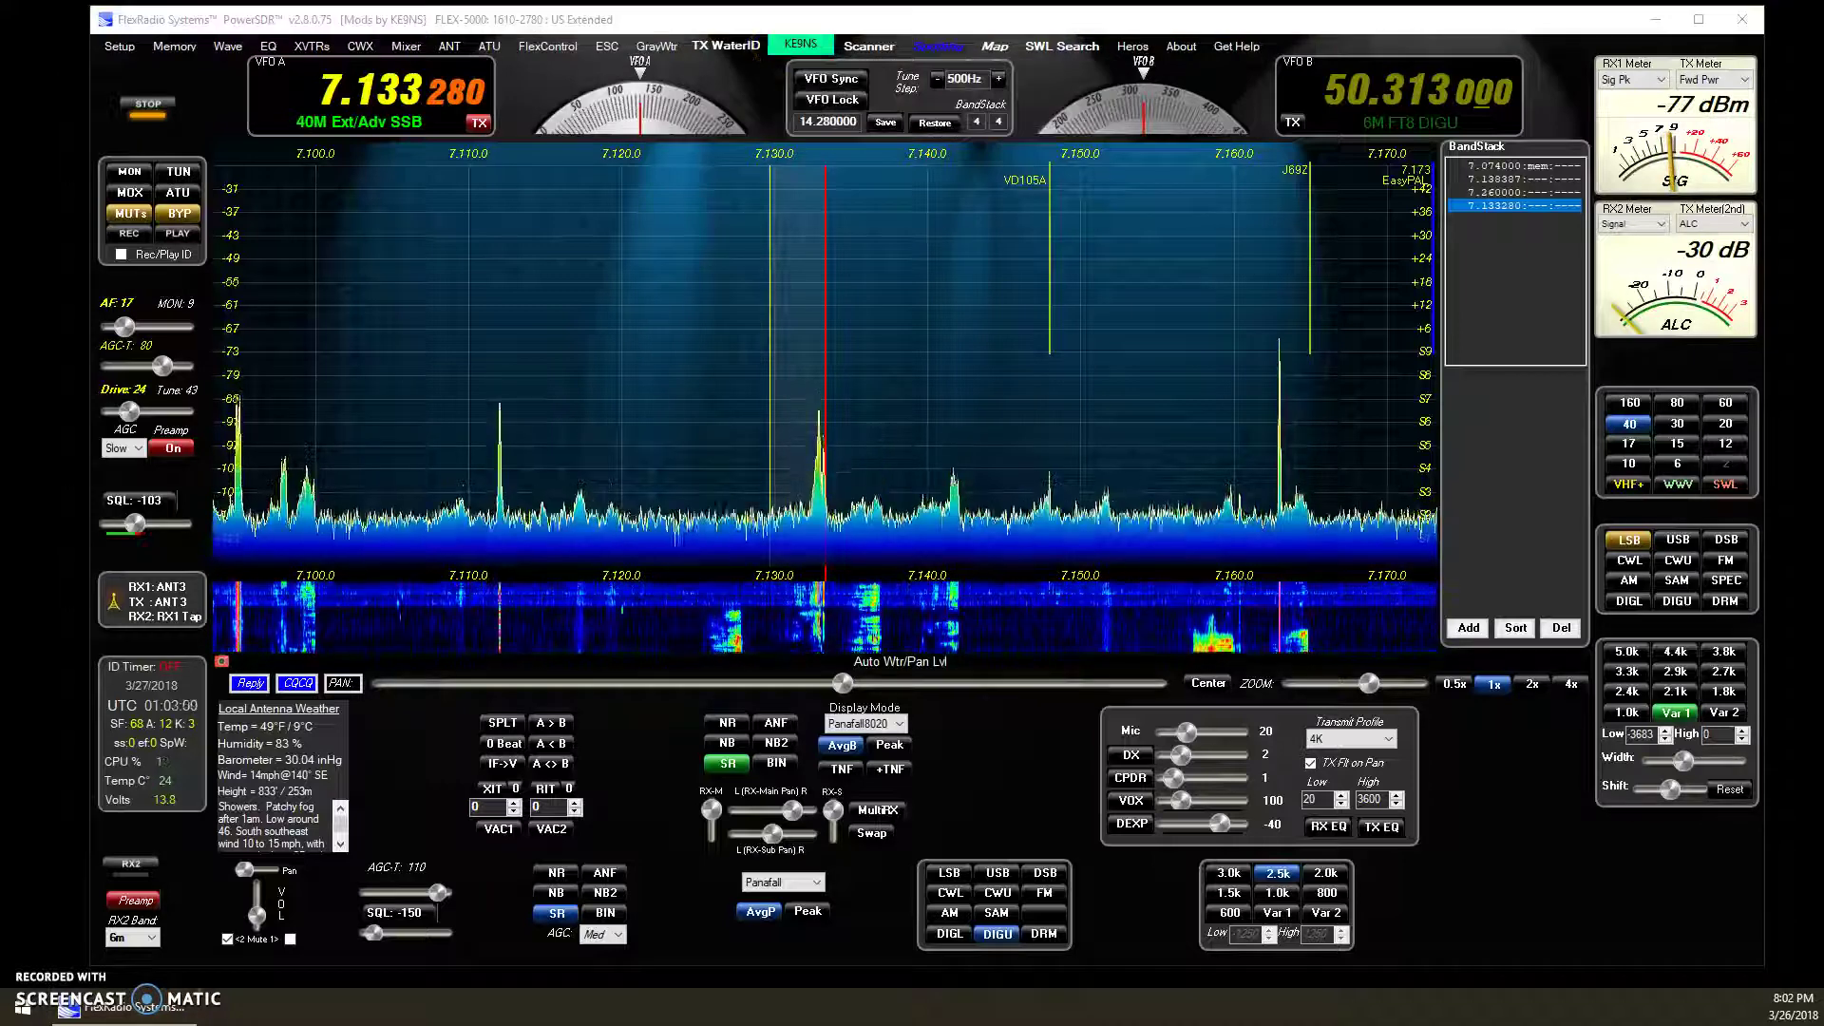
pyautogui.click(801, 45)
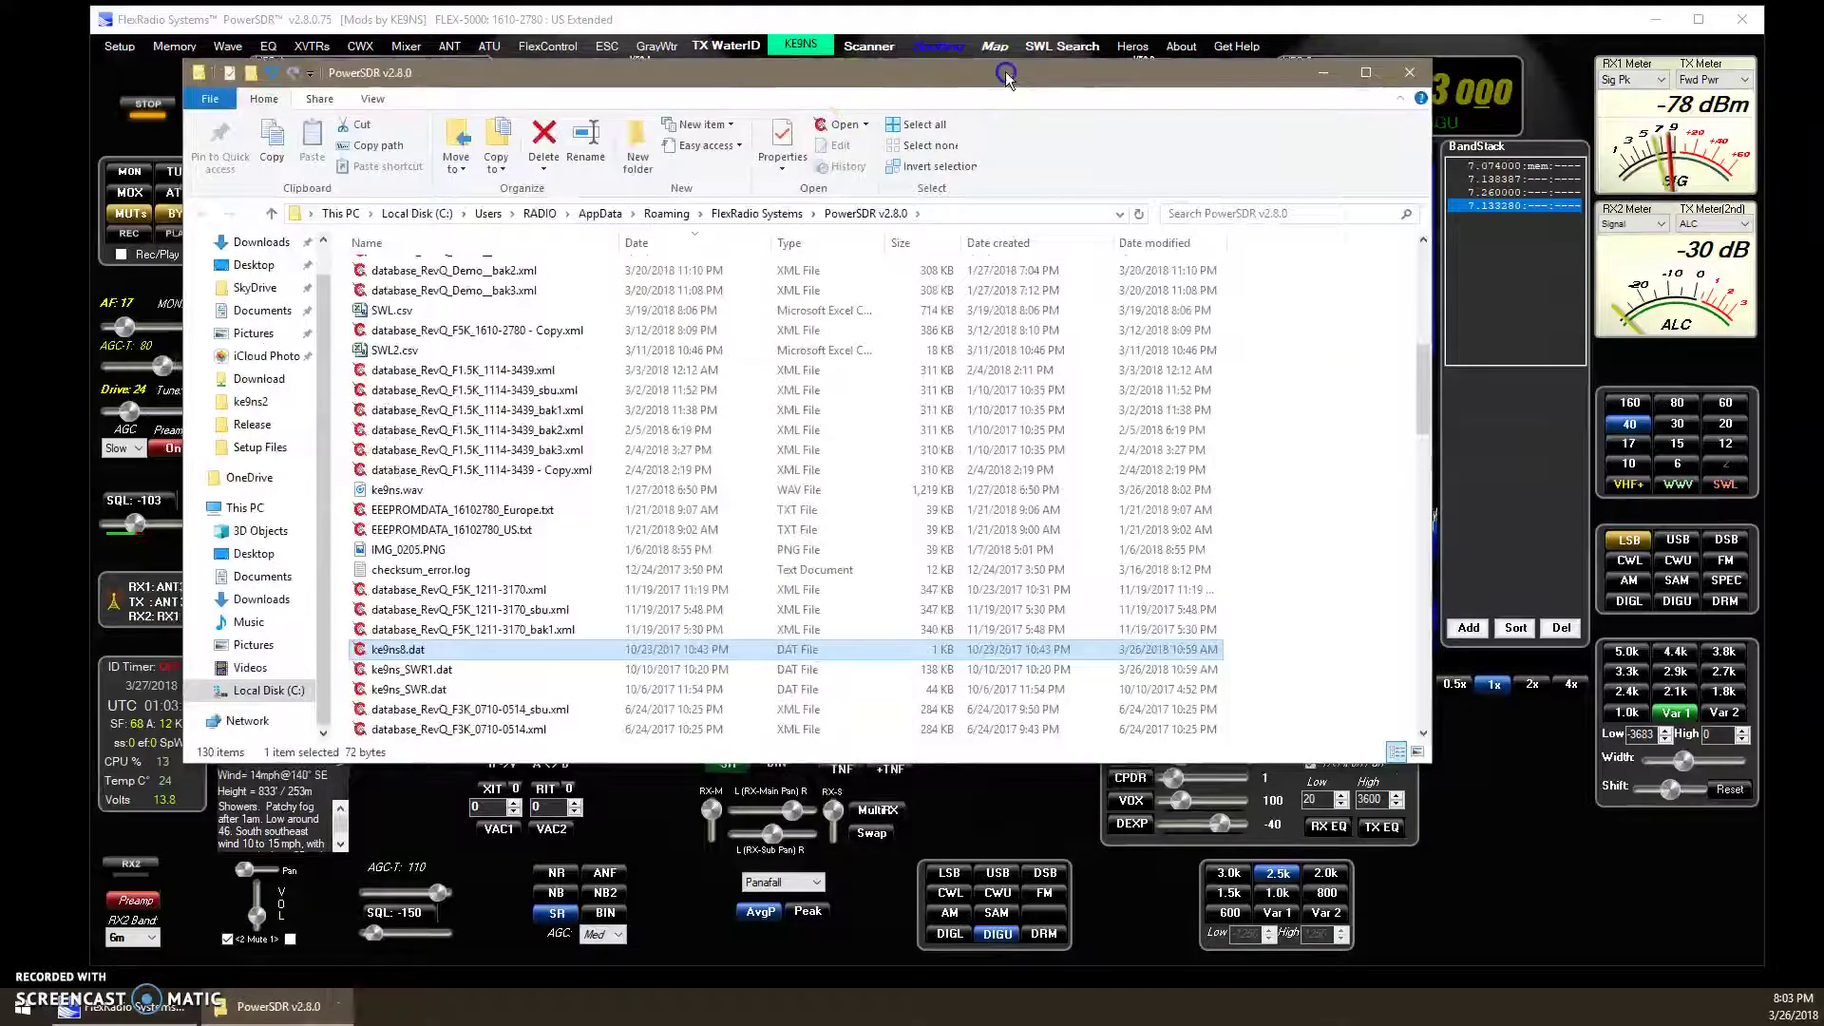
# Open the Continuum_LSB_7.133280MHz log file from the top of the PowerSDR v2.8.0 folder
pyautogui.moveTo(1007, 76); pyautogui.dragTo(1009, 83)
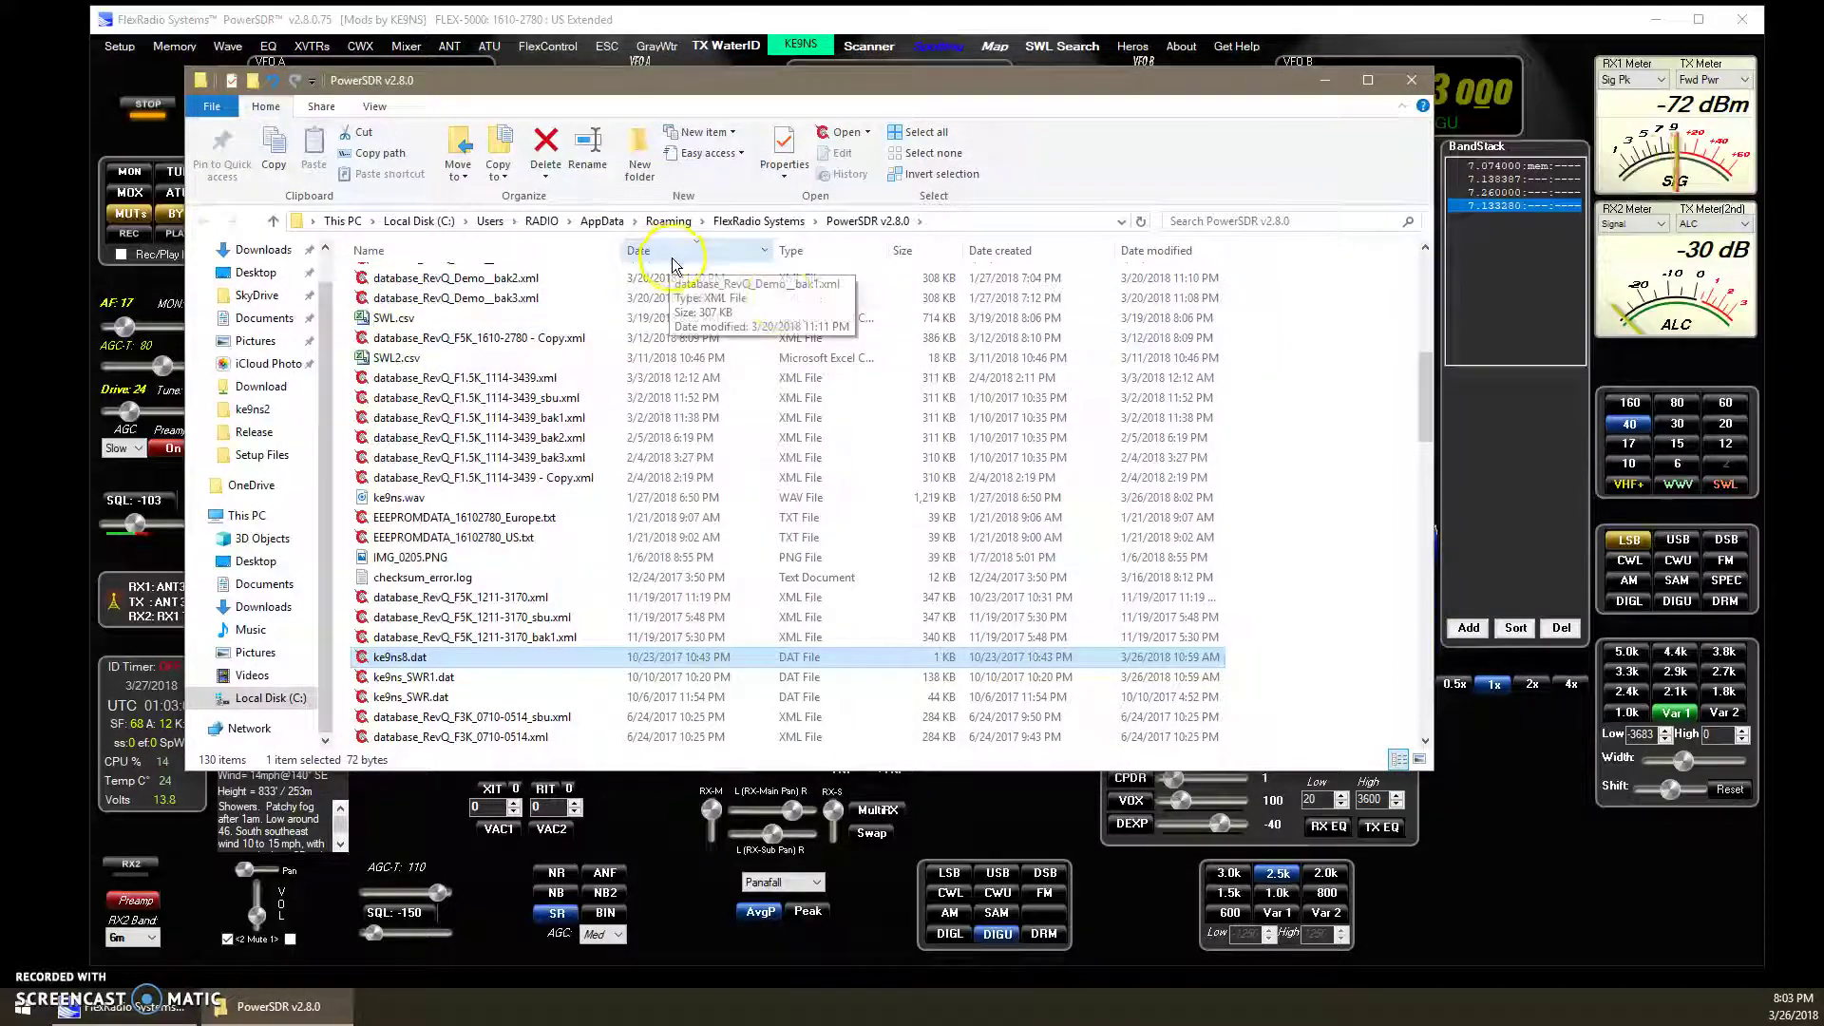
pyautogui.scroll(10, 656, 275)
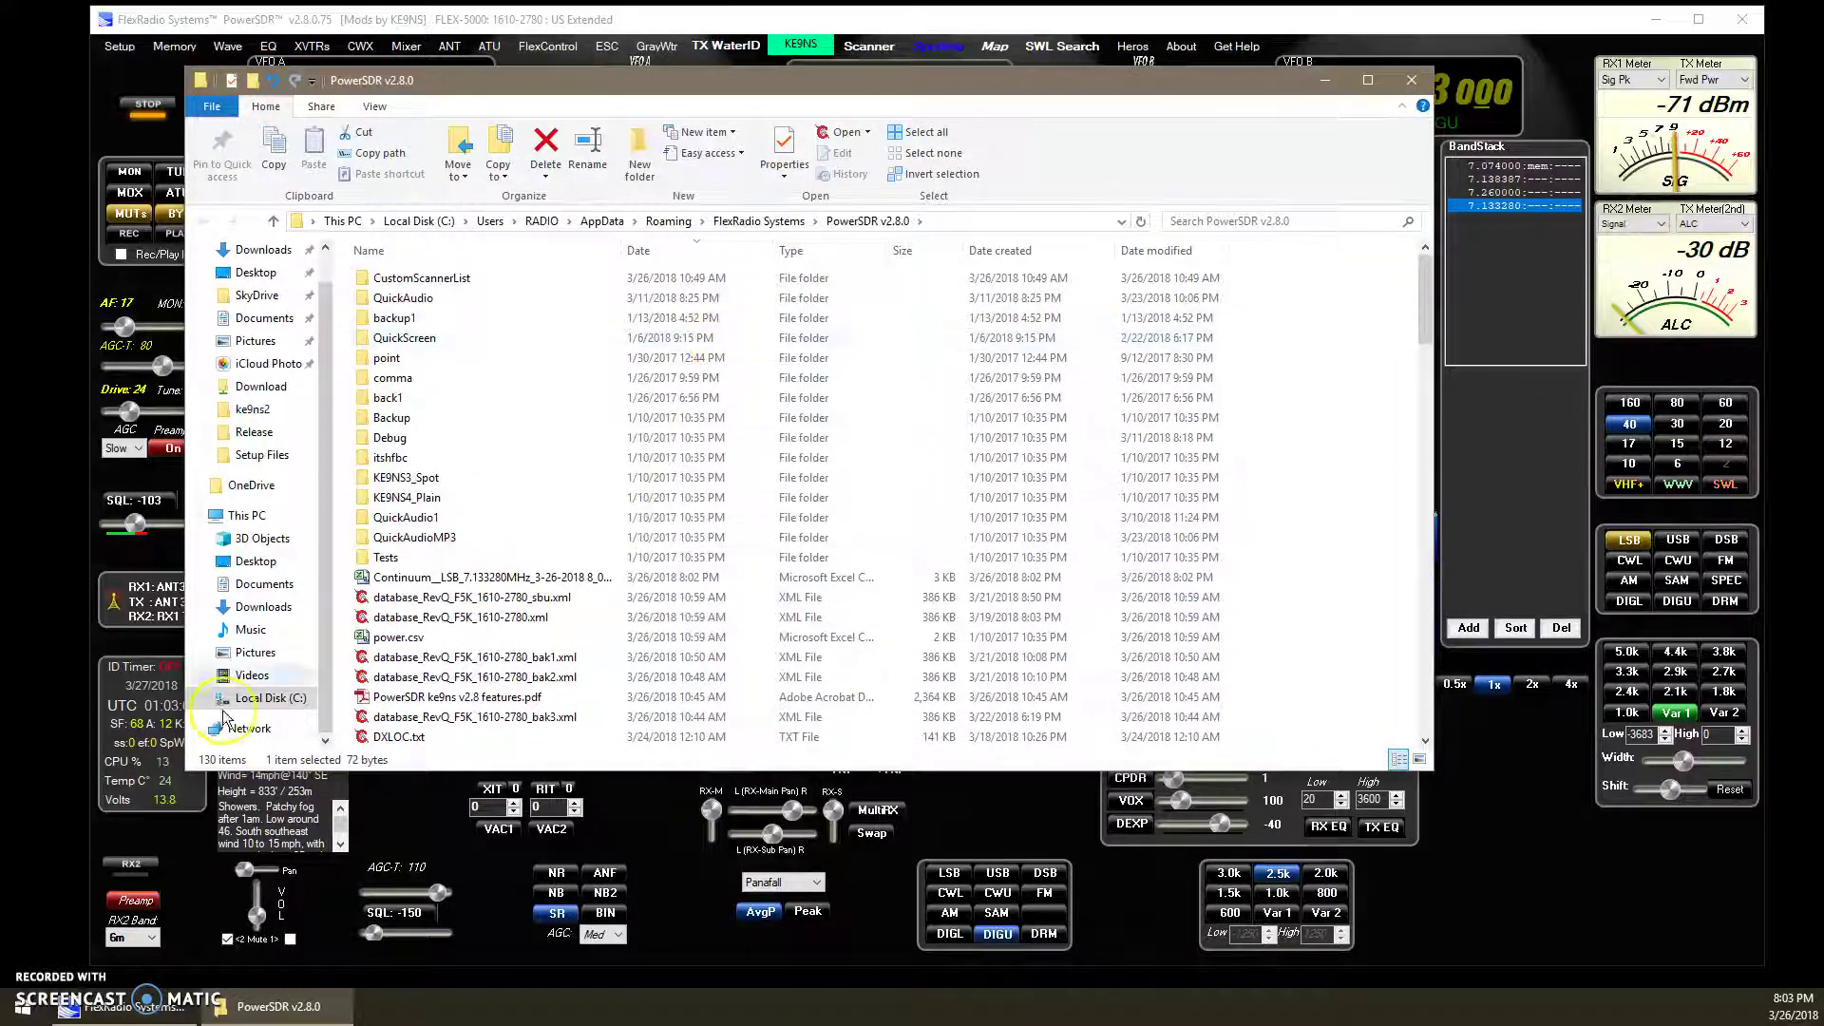
pyautogui.doubleClick(411, 577)
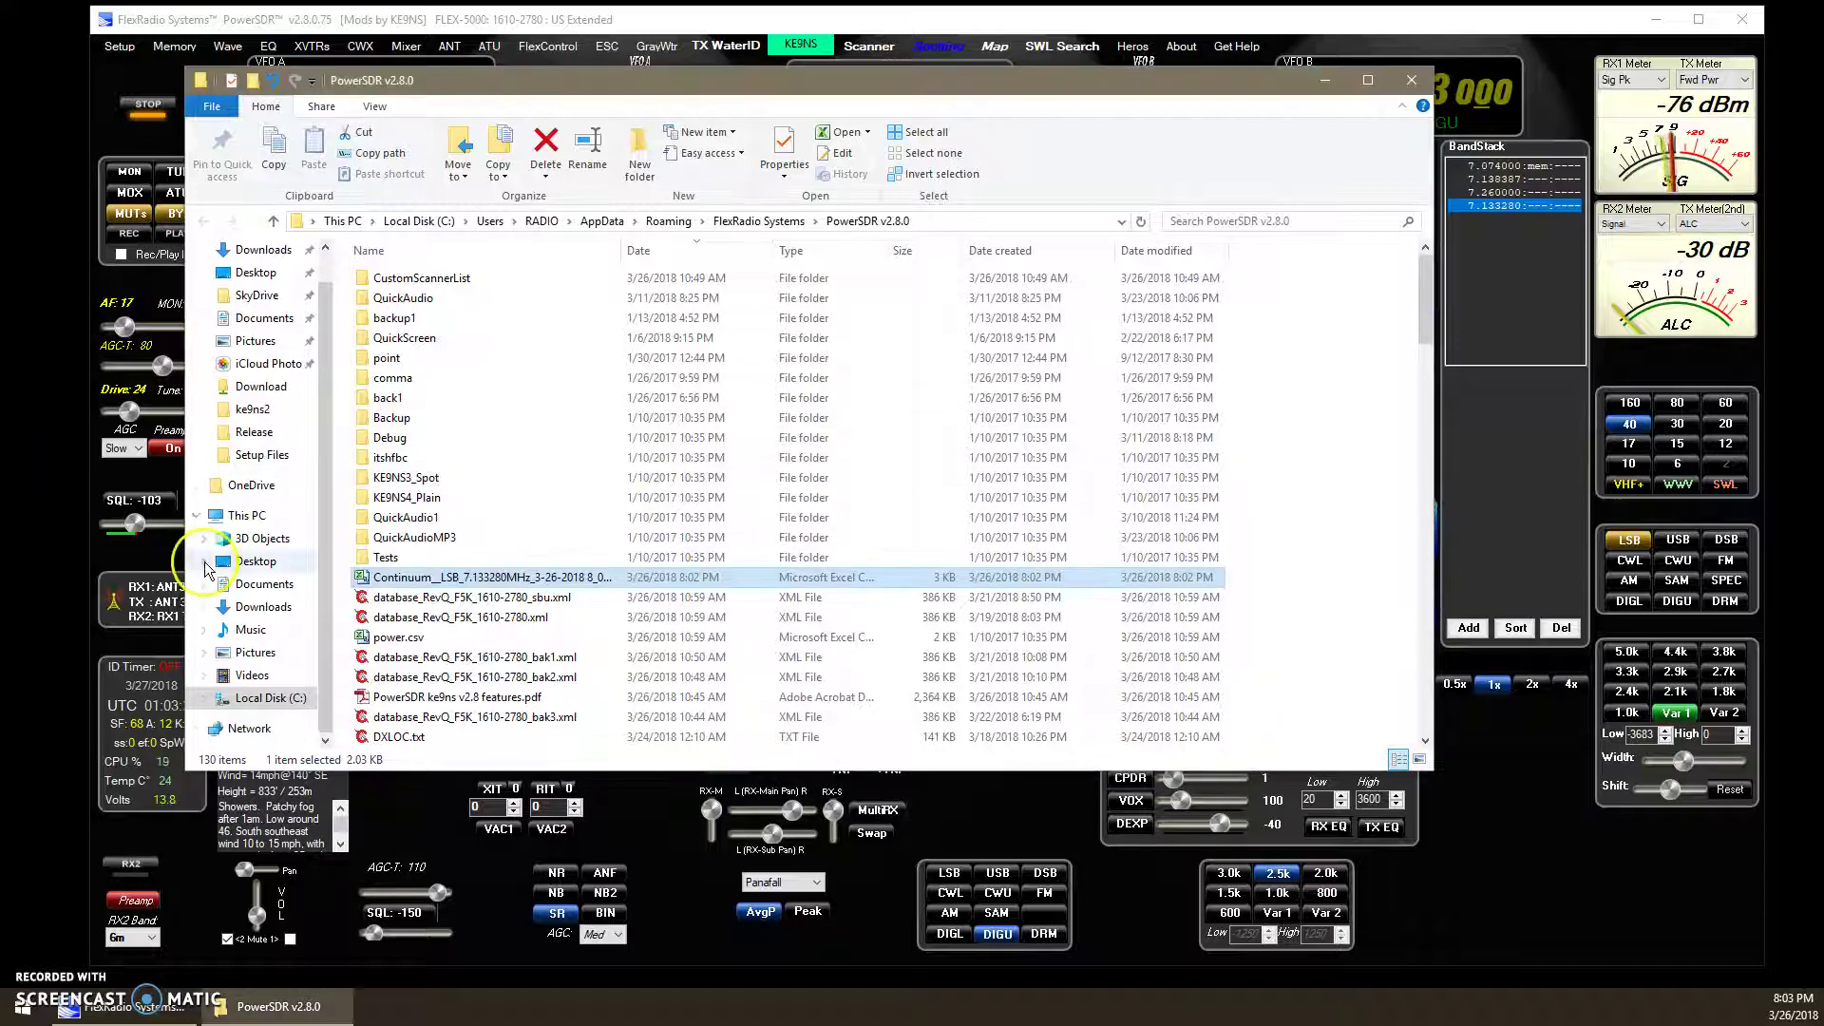
# Close File Explorer, enable the grayline world Map overlay, and open the DX / SWL Spotter
pyautogui.click(1412, 80)
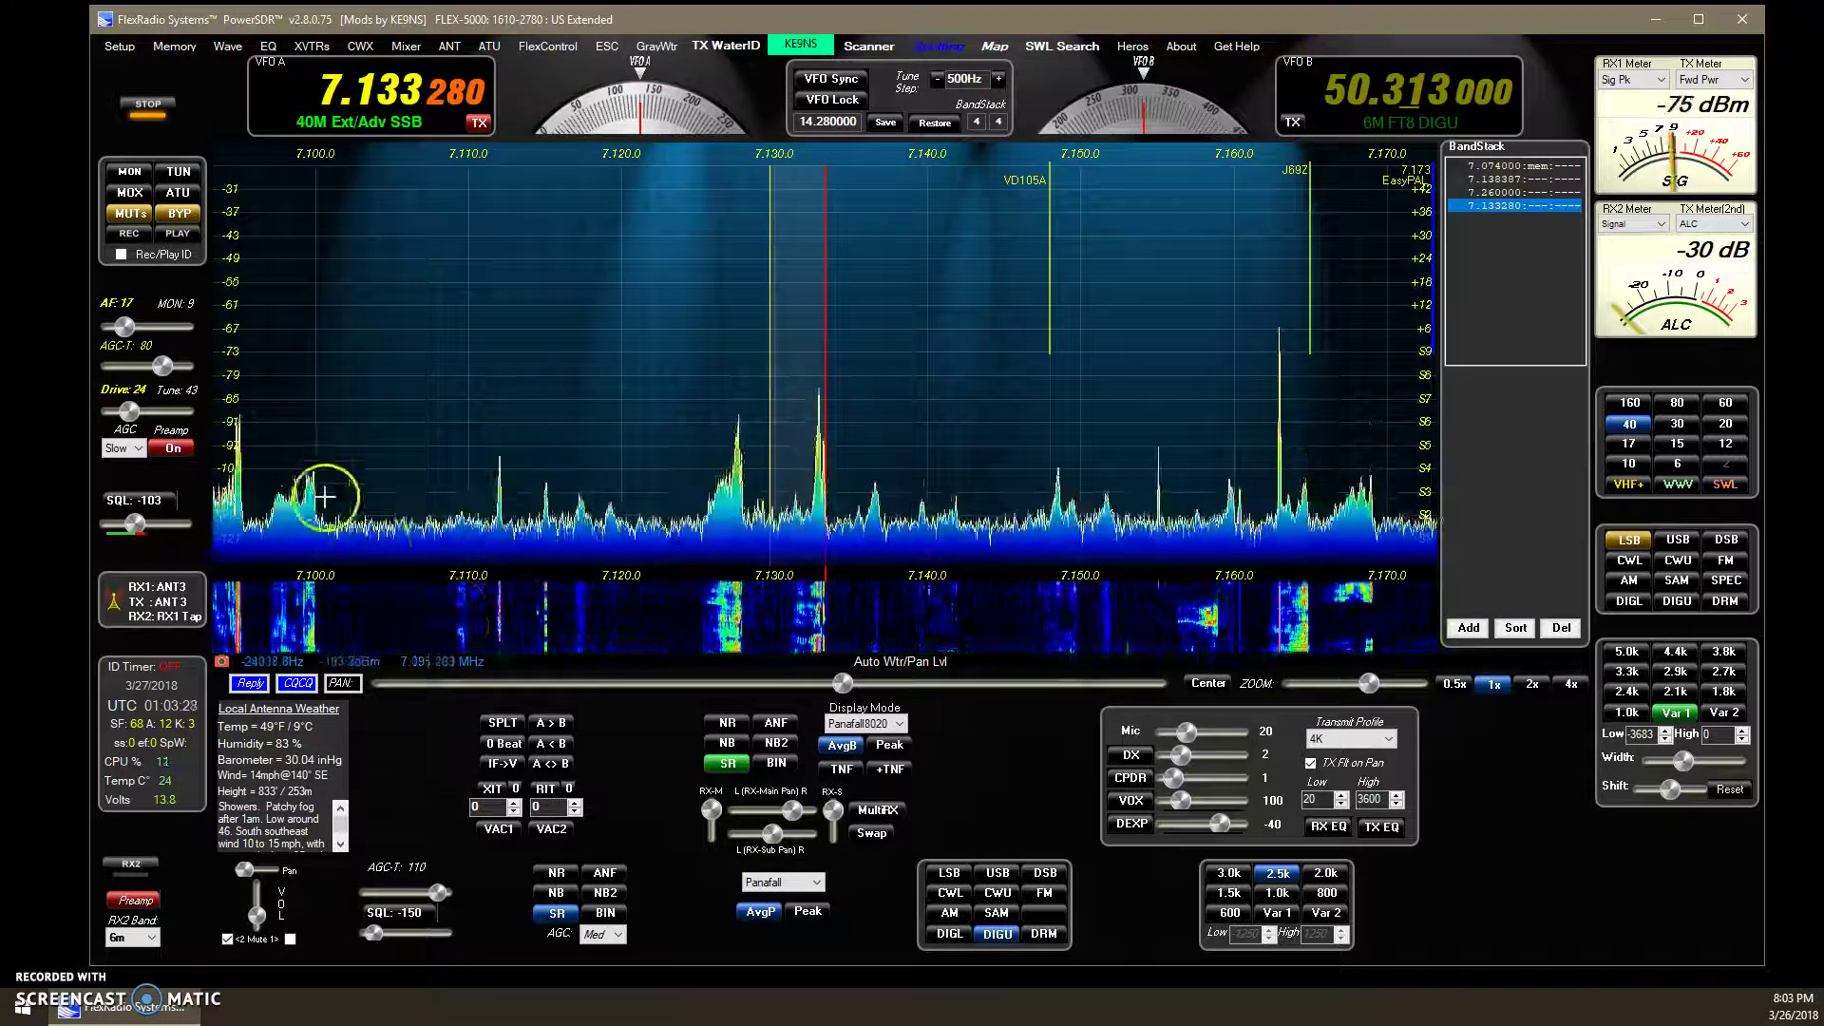
pyautogui.click(995, 51)
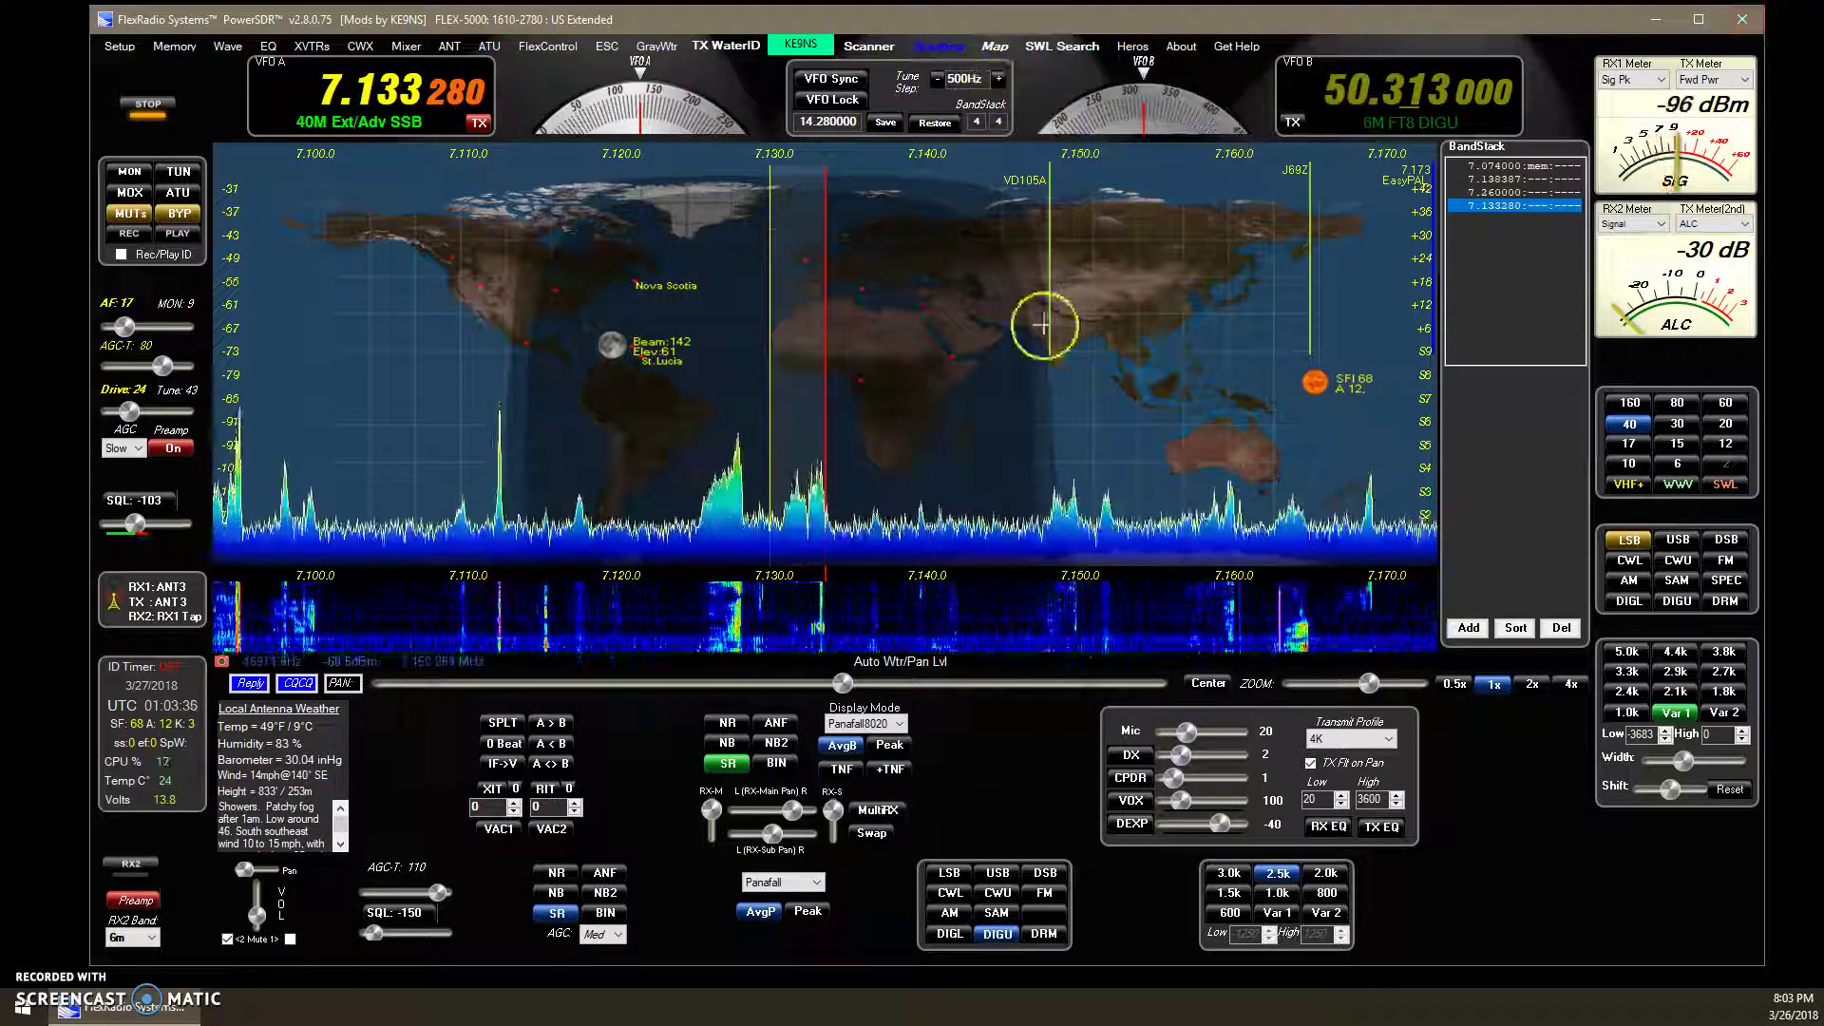
pyautogui.click(940, 45)
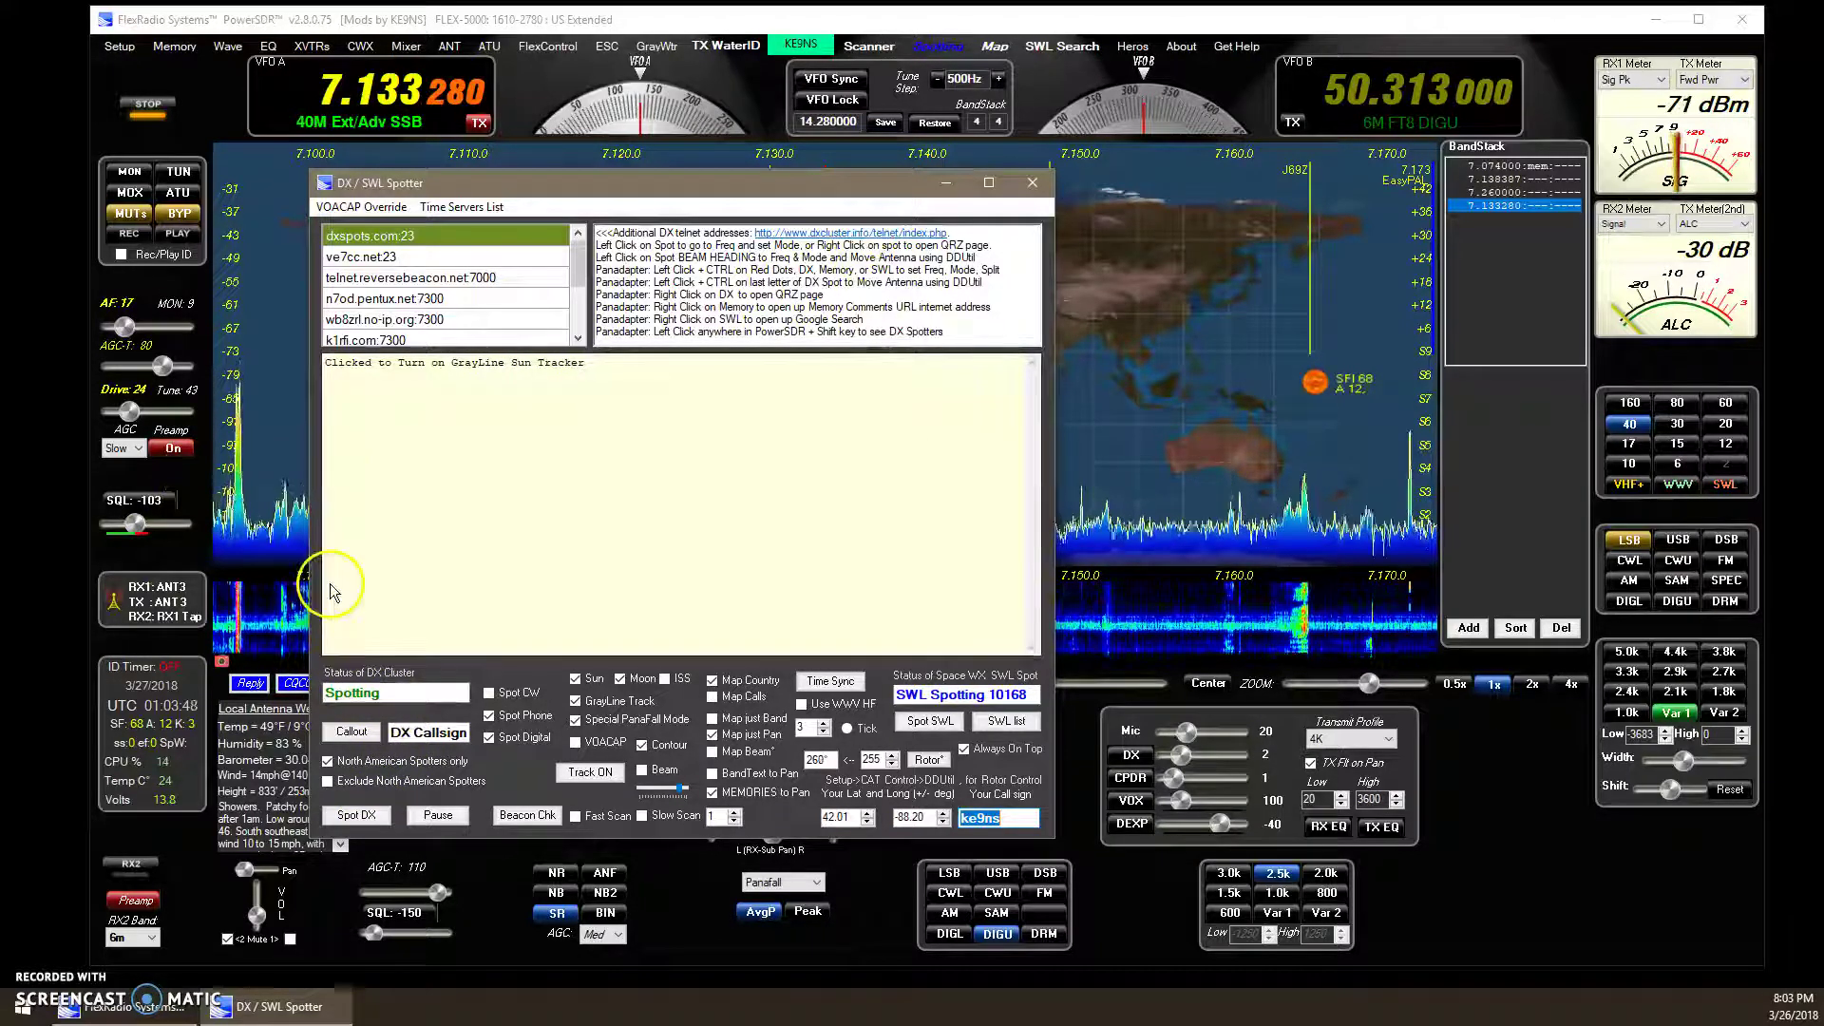
# Turn the VOACAP overlay on and back off, moving the Spotter aside, then minimize the Spotter
pyautogui.click(576, 744)
pyautogui.moveTo(868, 187); pyautogui.dragTo(839, 286)
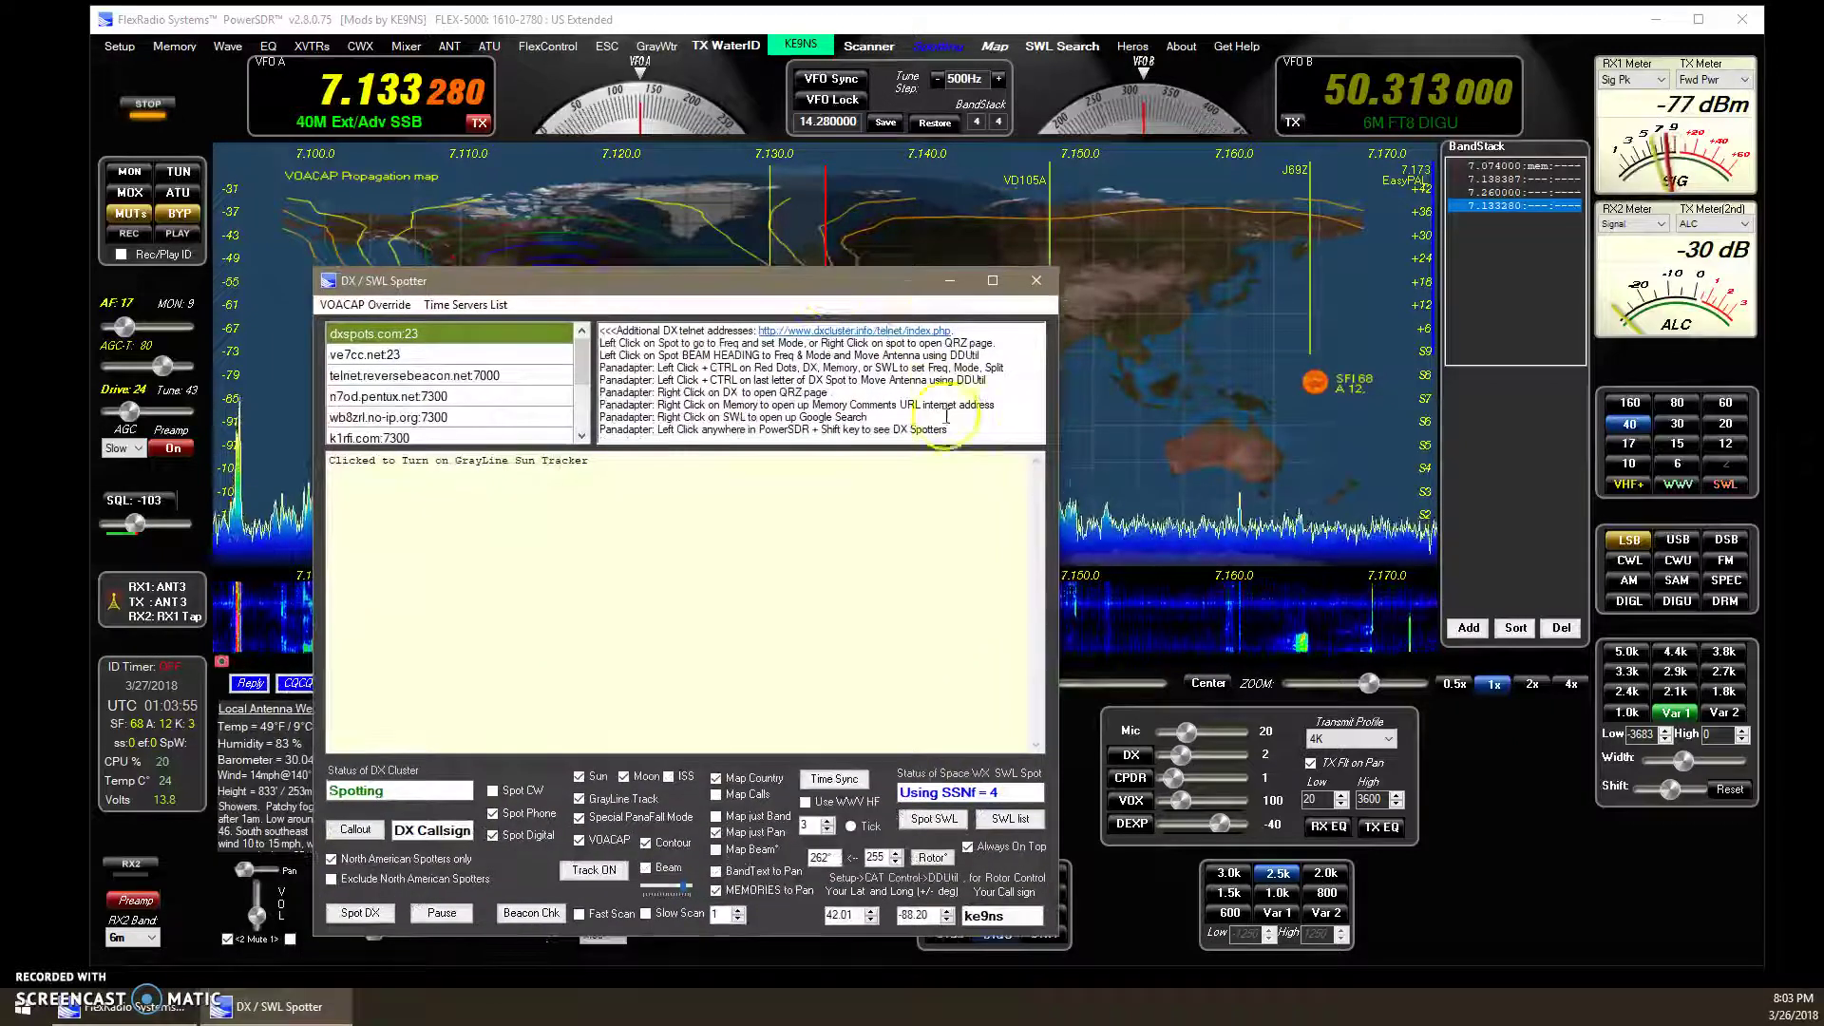
pyautogui.click(577, 844)
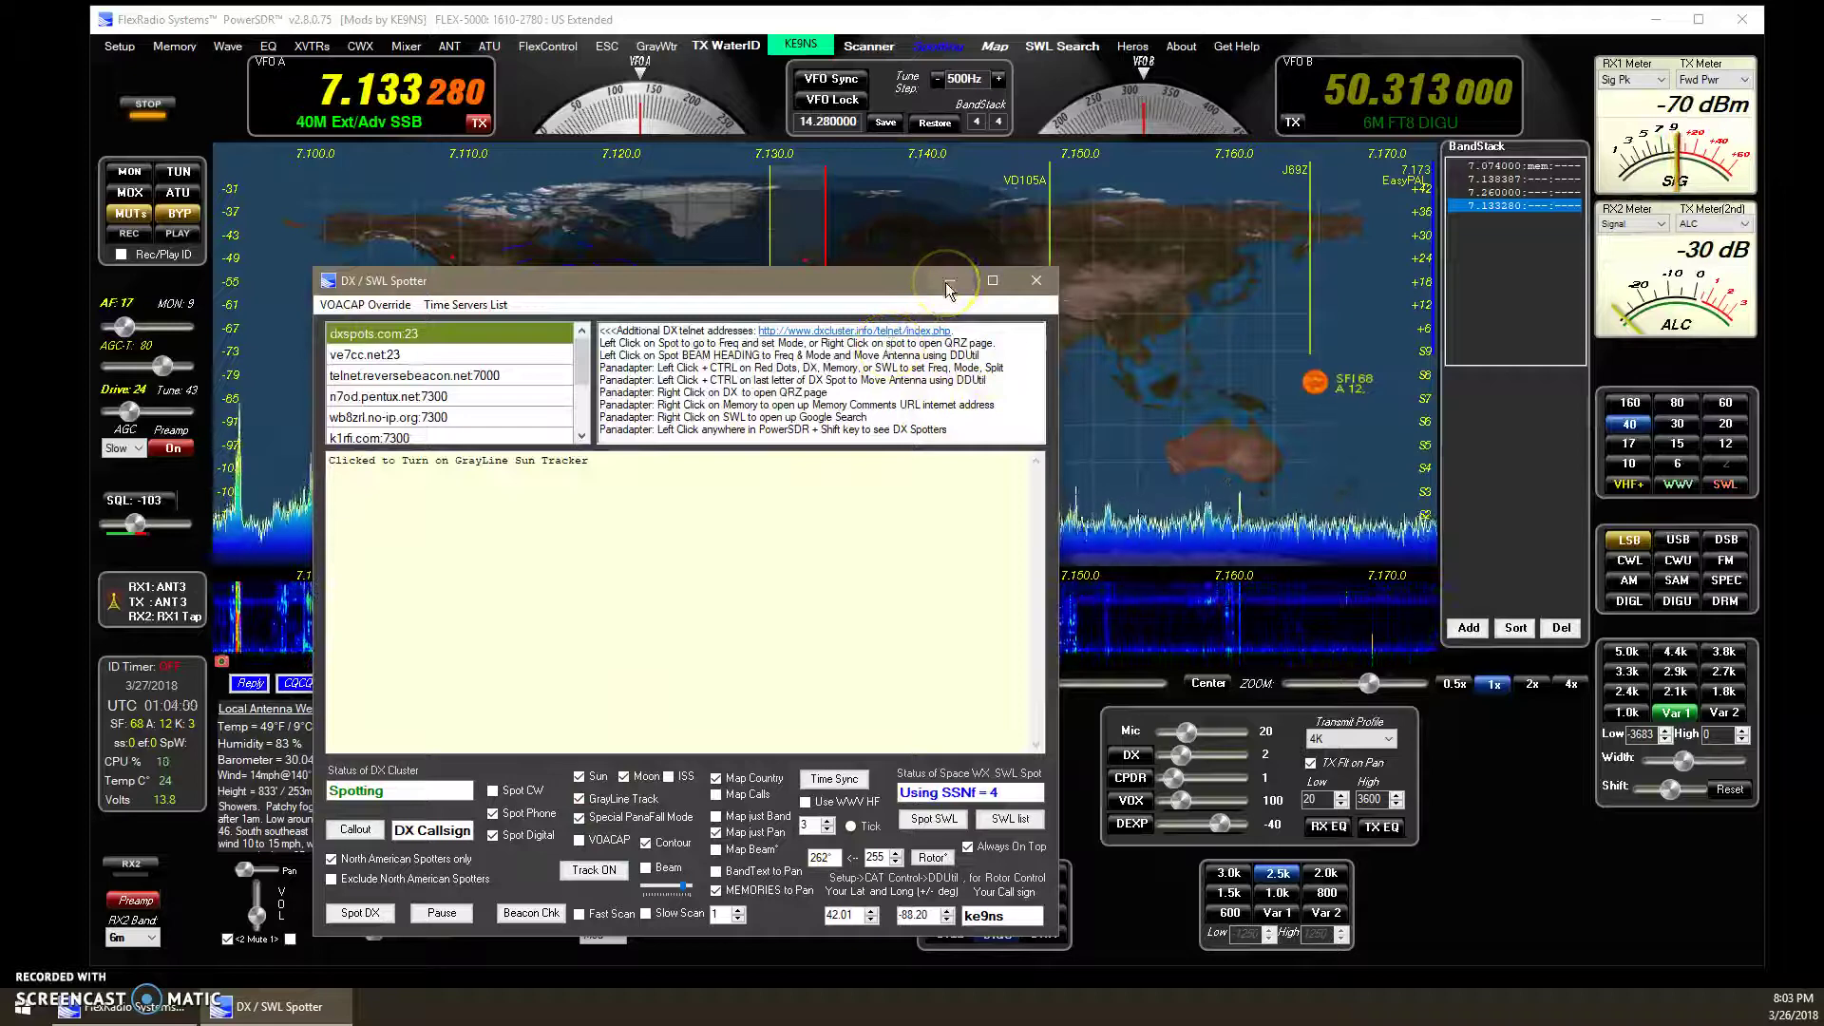
pyautogui.click(949, 283)
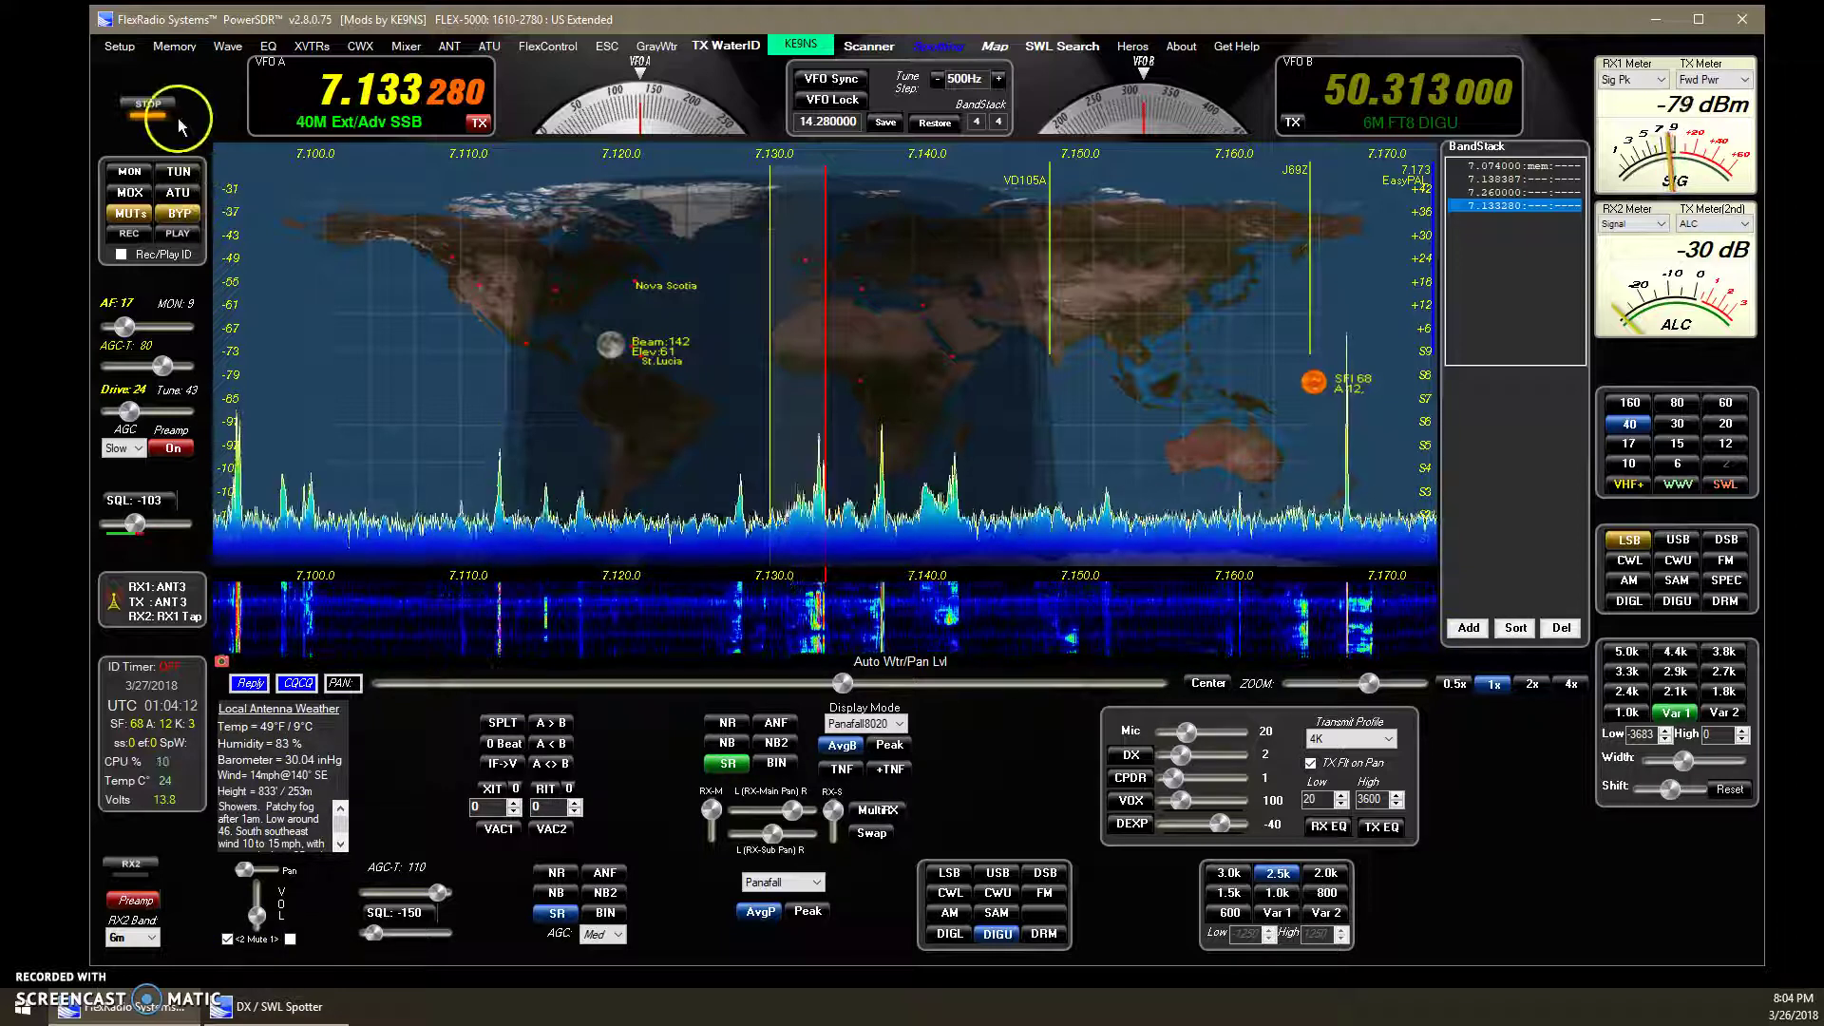
# Open Setup on the General tab's User Interface settings
pyautogui.click(120, 49)
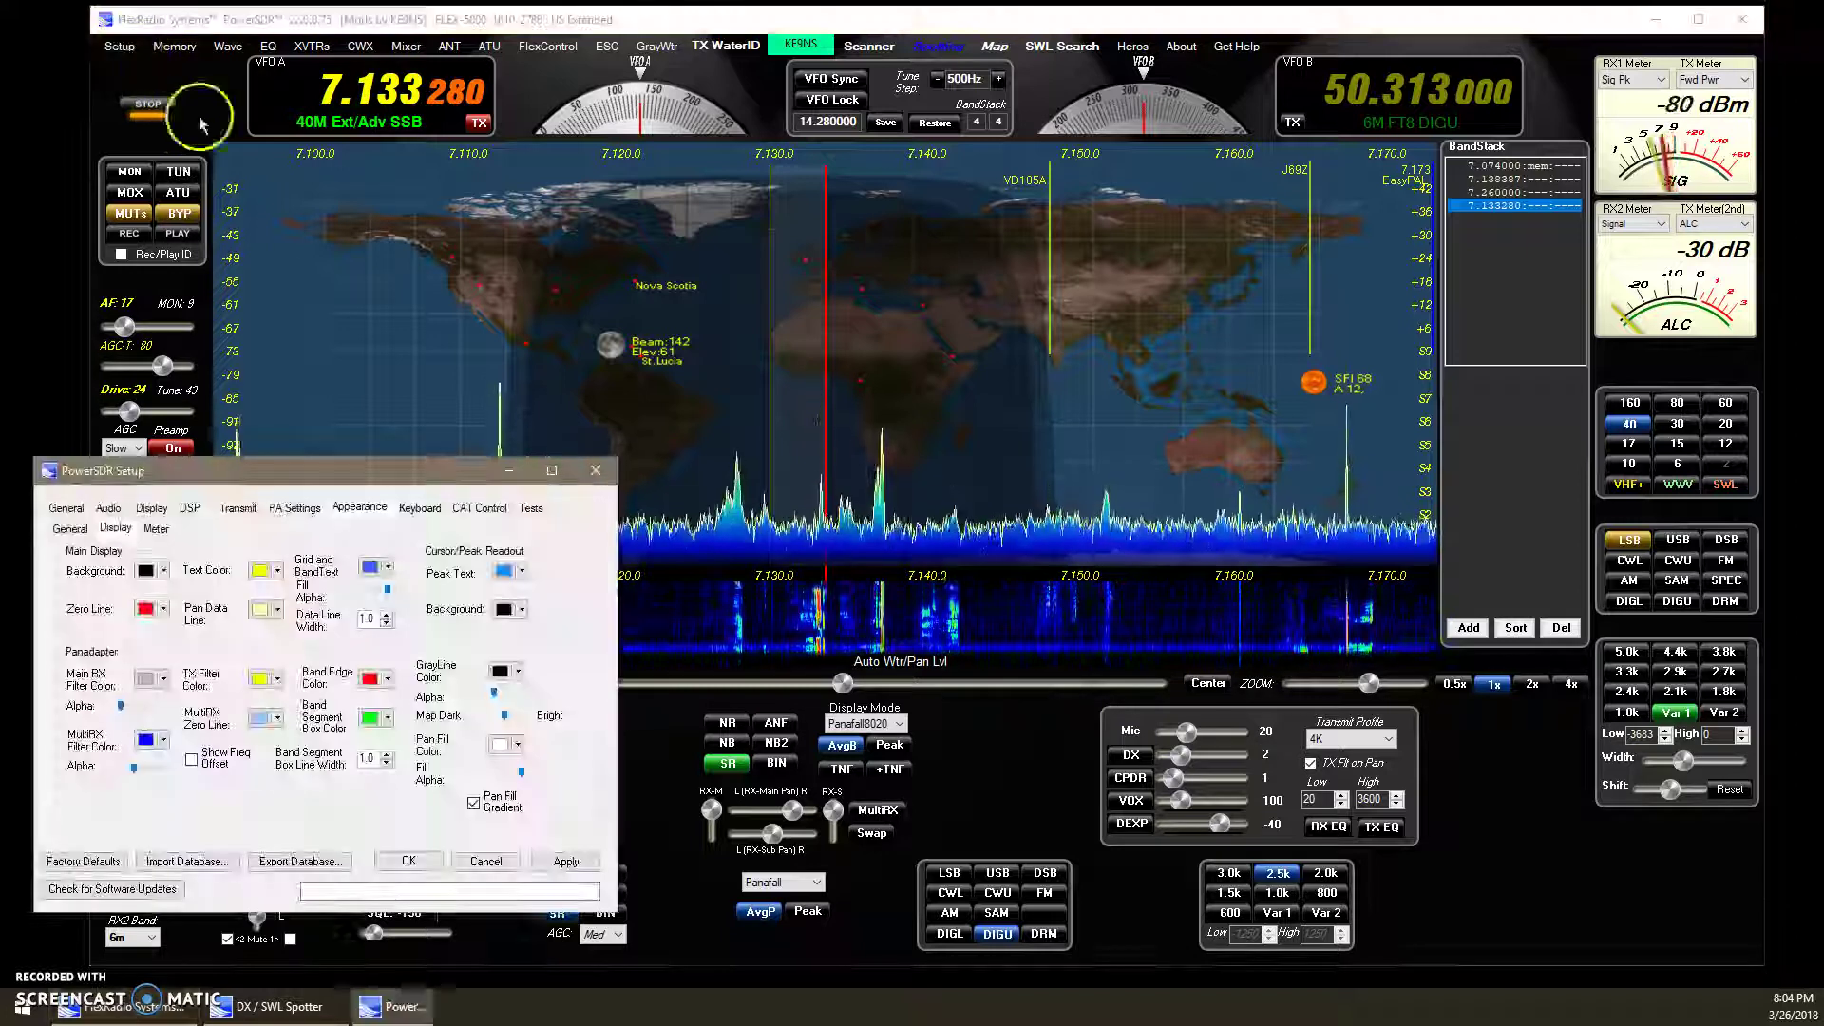
pyautogui.click(73, 511)
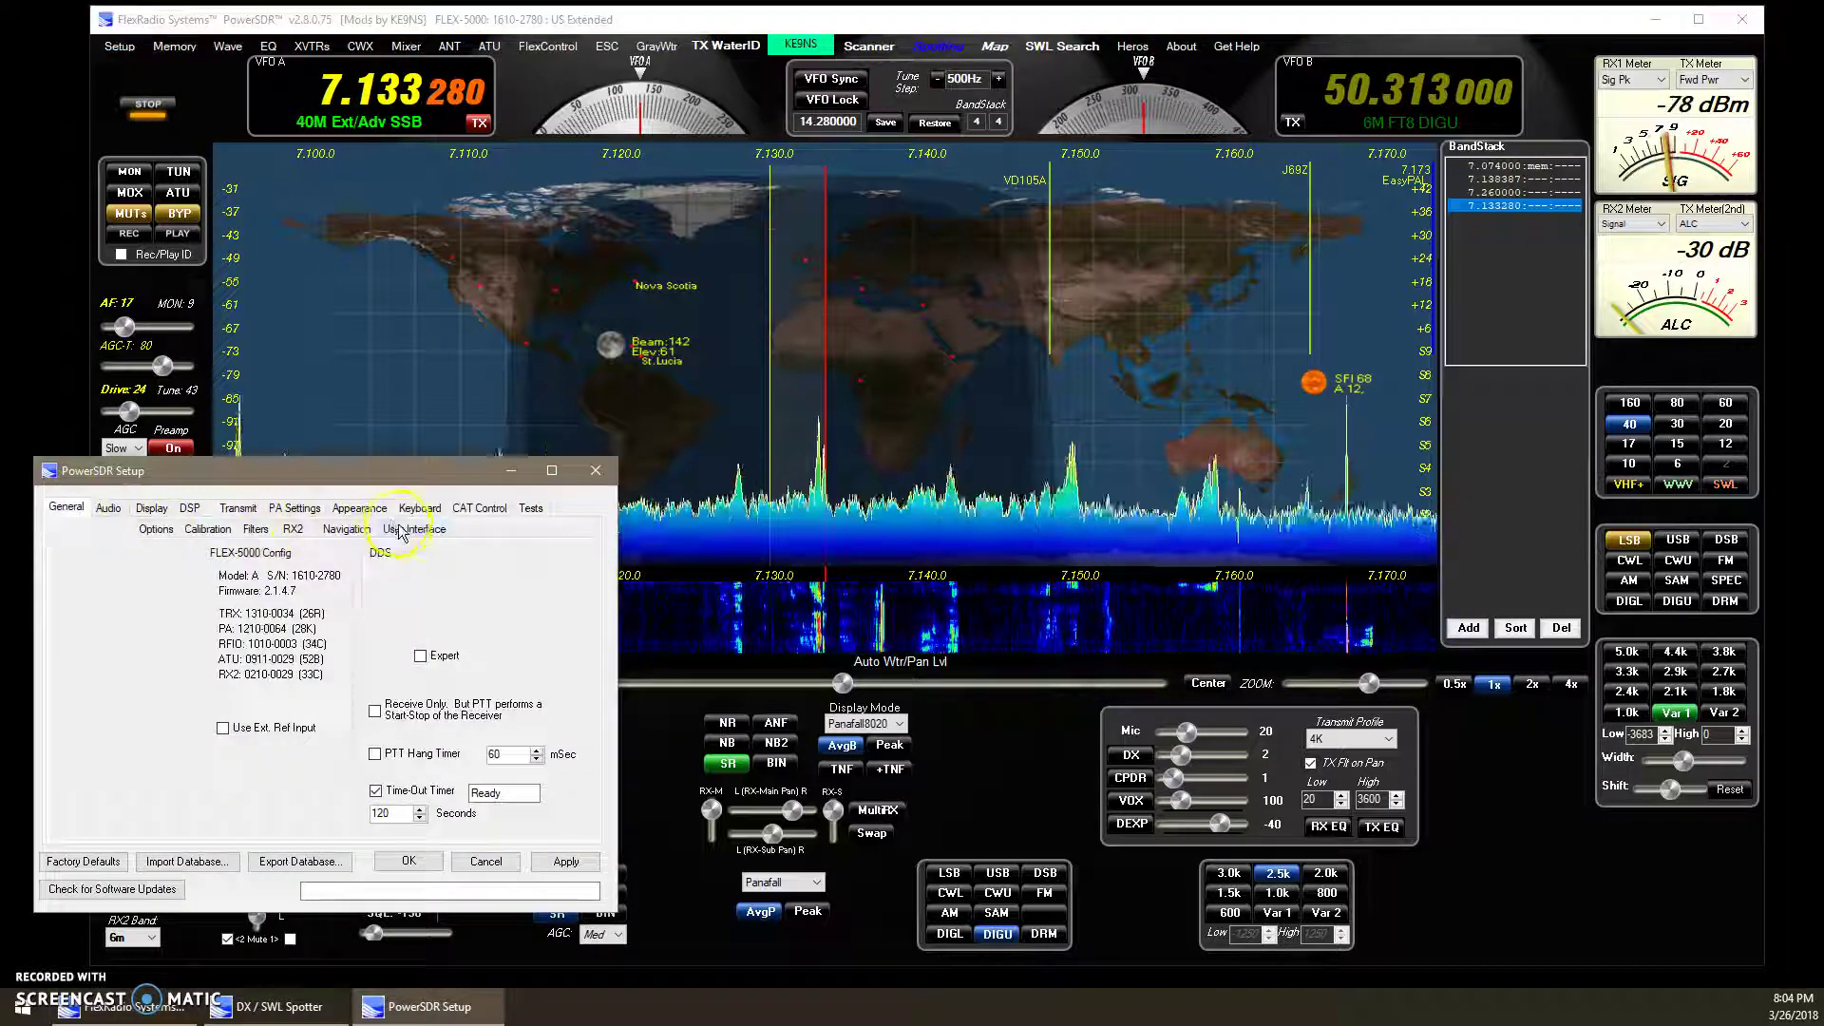
pyautogui.click(400, 531)
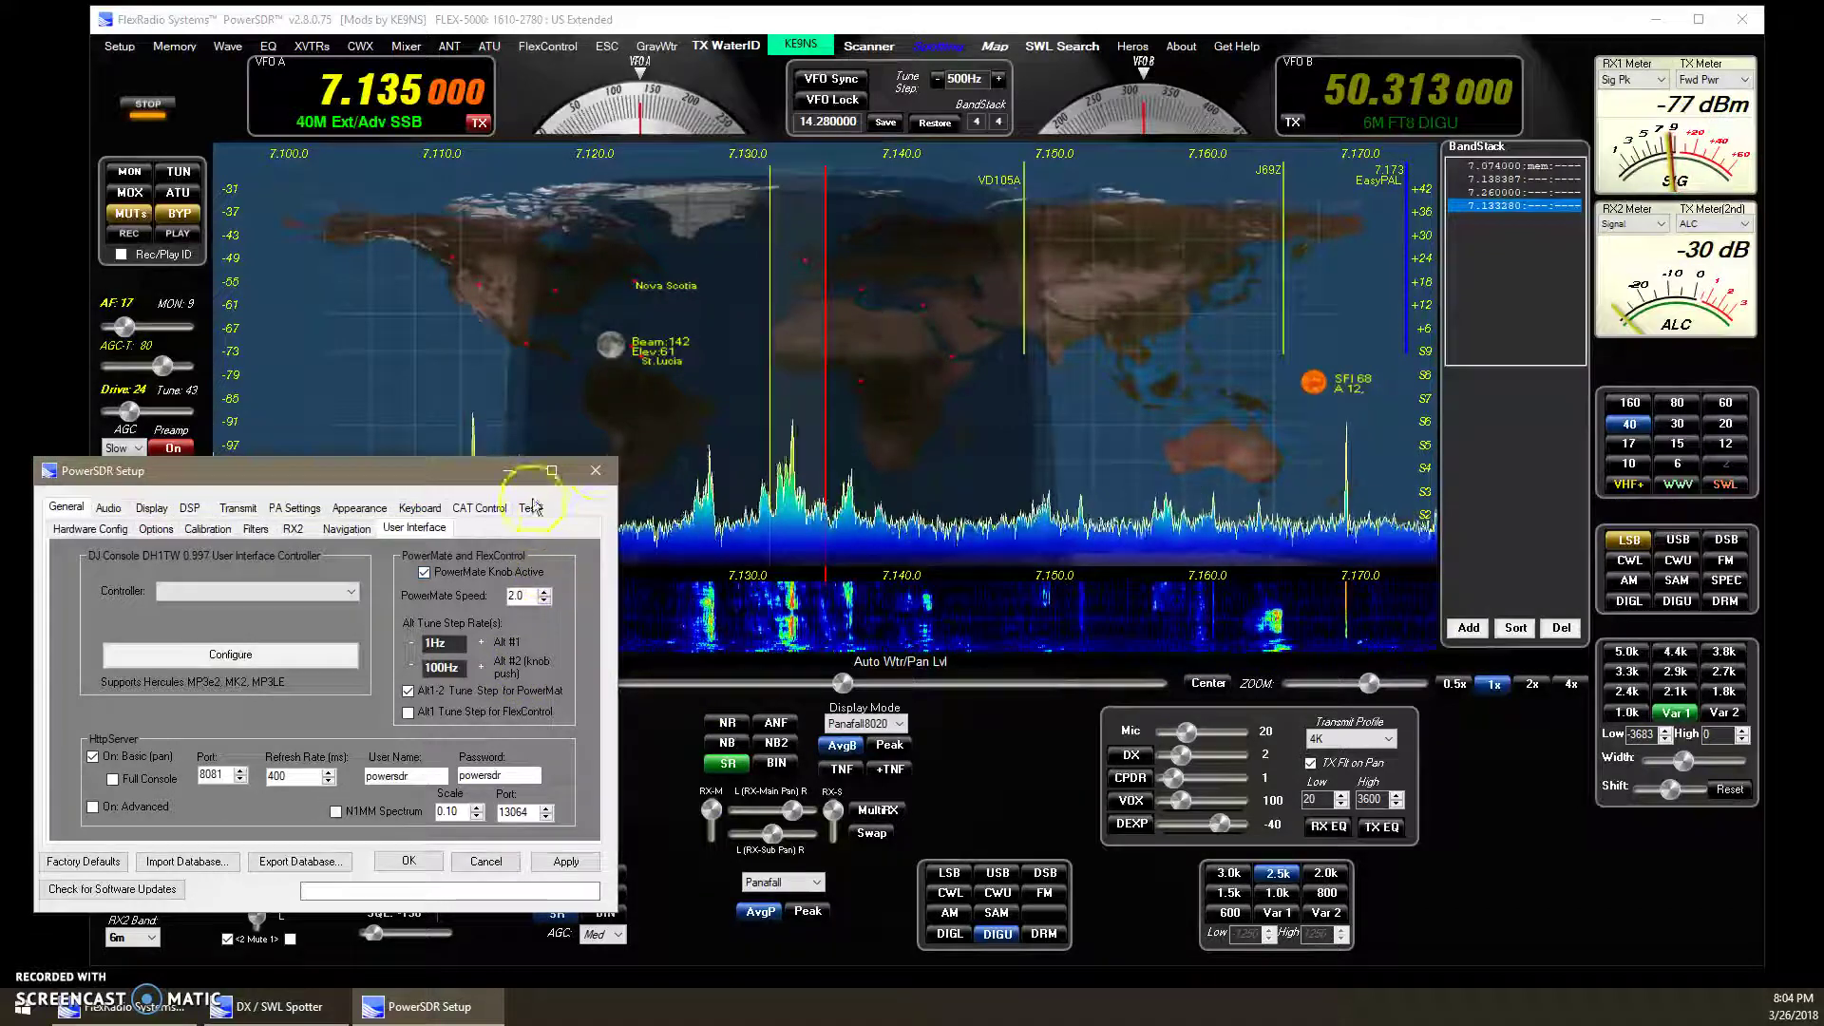
# Close Setup, then right-click Center to reopen Setup at Appearance > Display
pyautogui.click(592, 488)
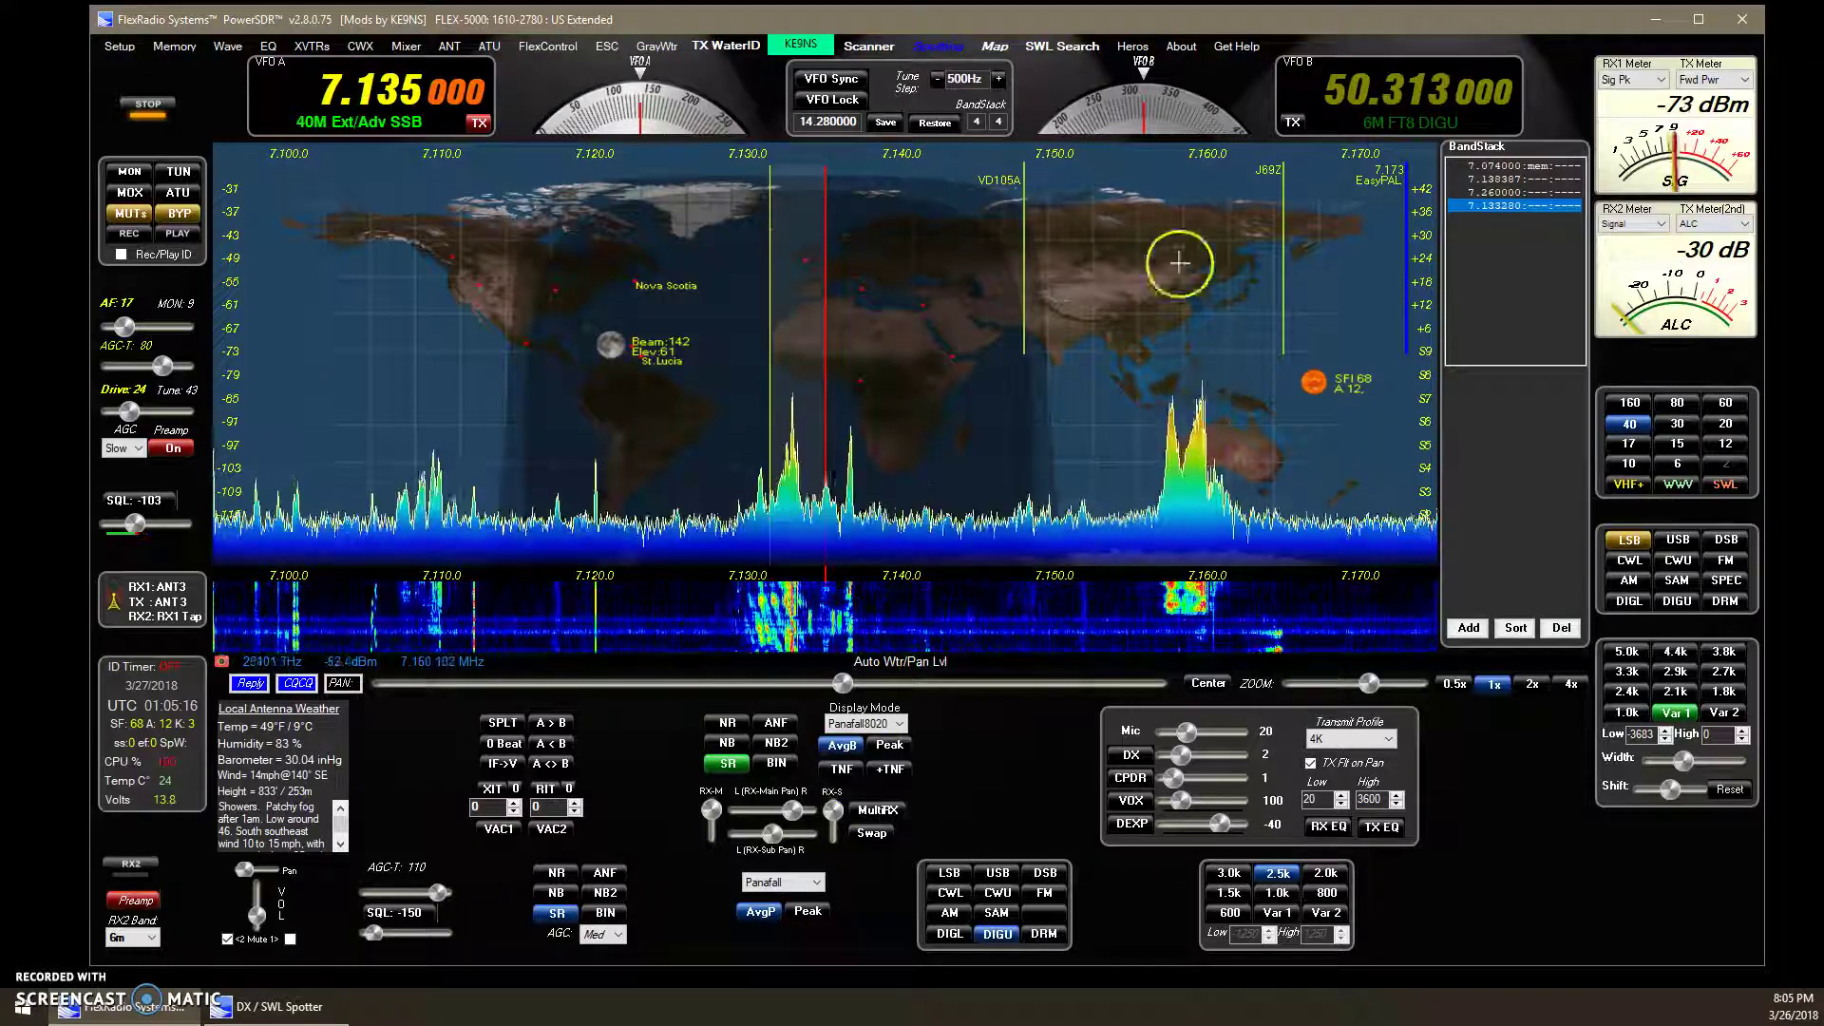
pyautogui.rightClick(1204, 686)
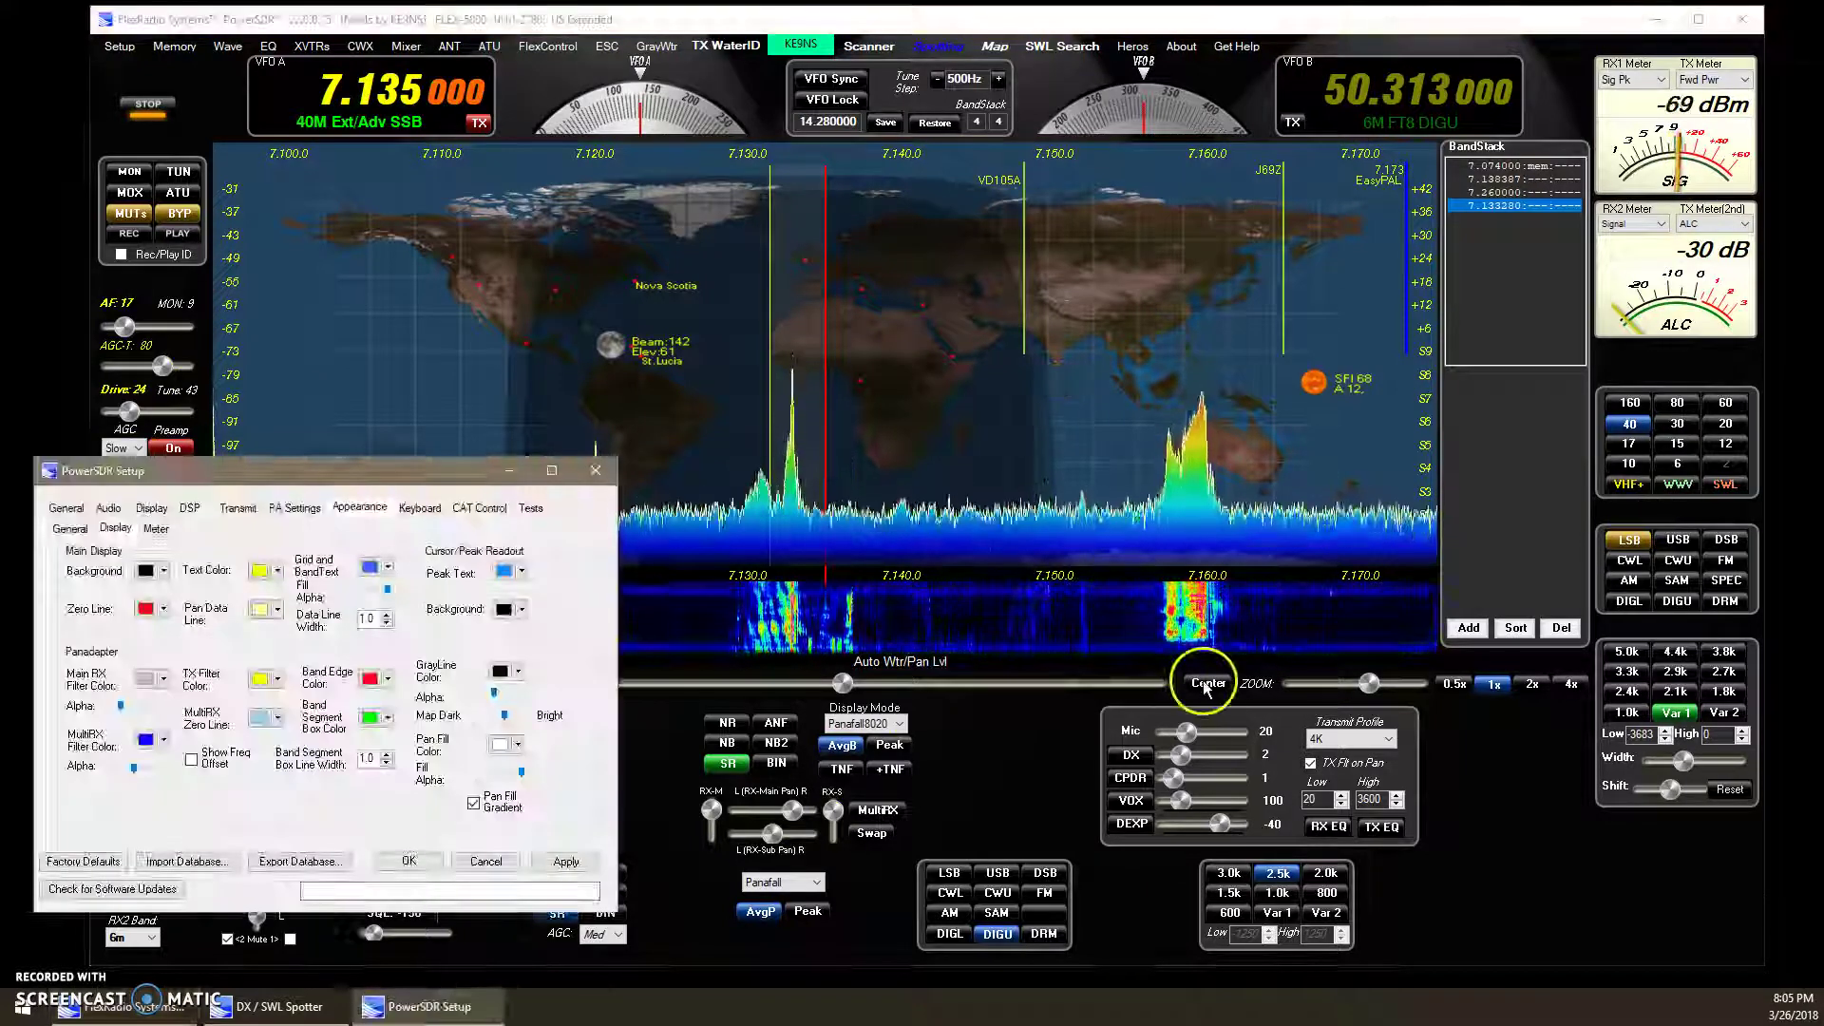
# Darken the GrayLine Alpha night shading and fine-tune the Map Dark slider's world-map brightness
pyautogui.click(495, 700)
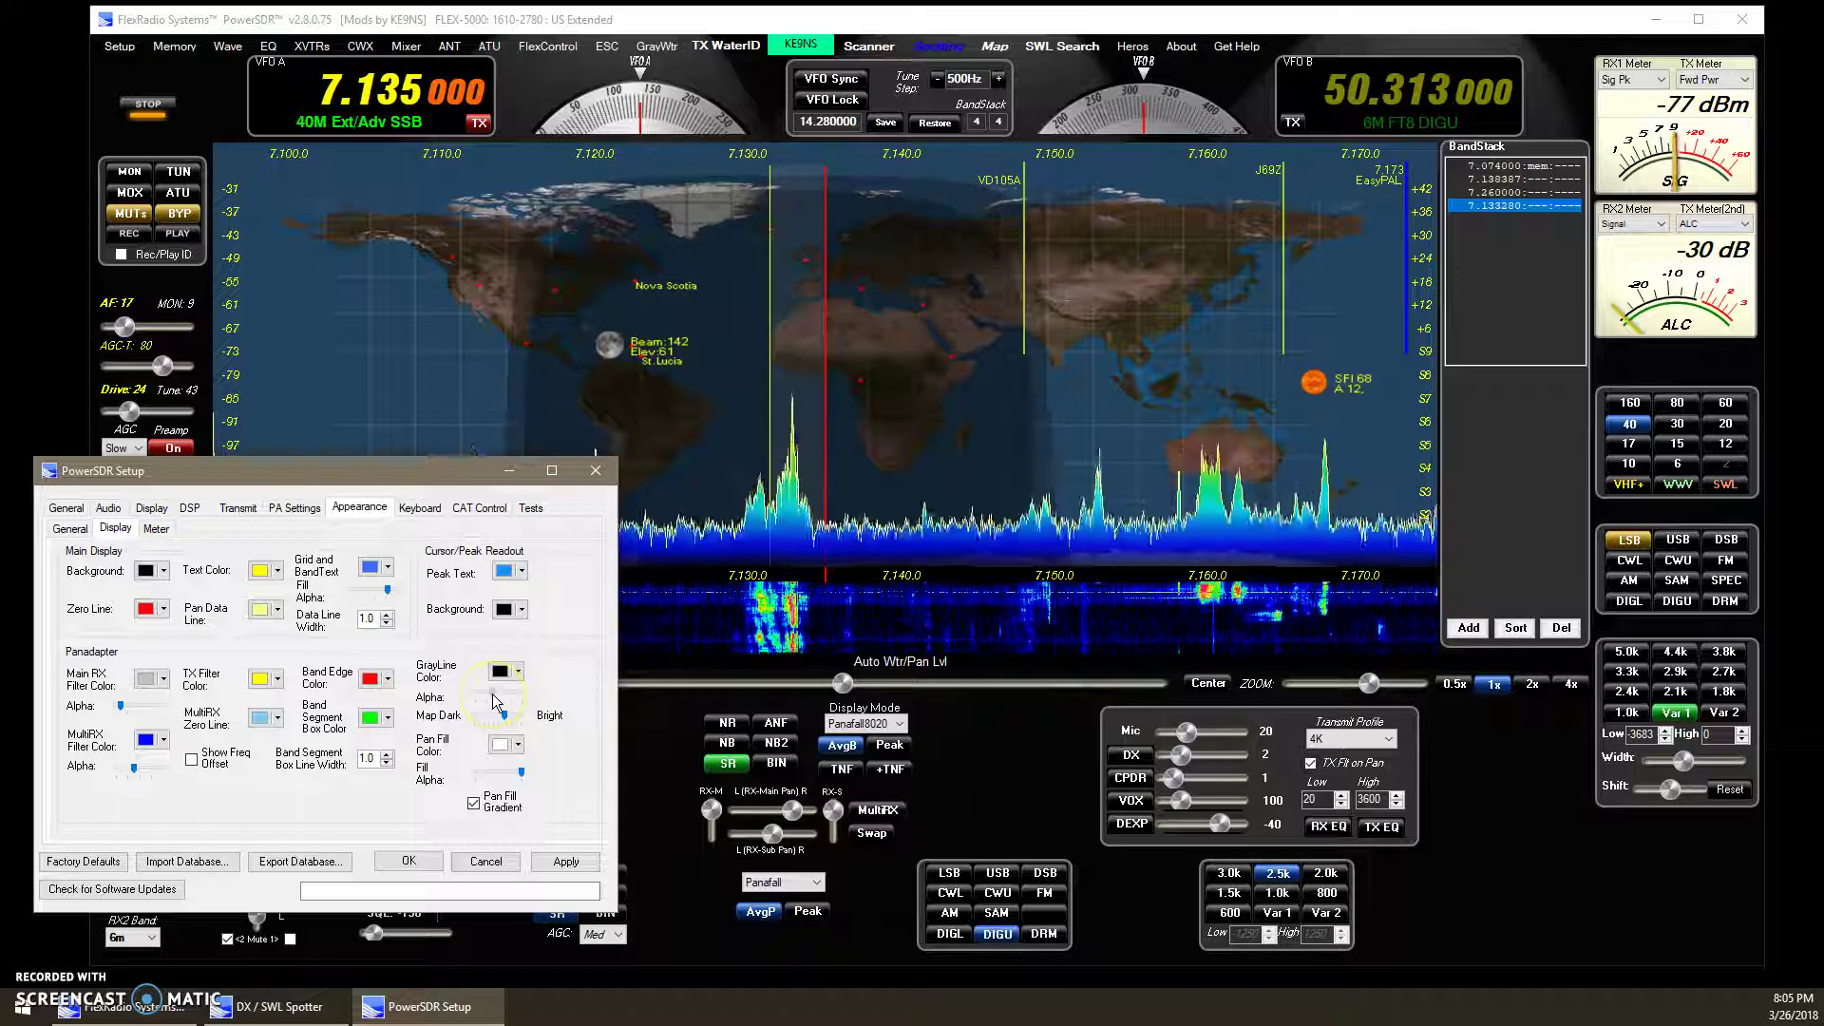
pyautogui.moveTo(494, 700); pyautogui.dragTo(501, 698)
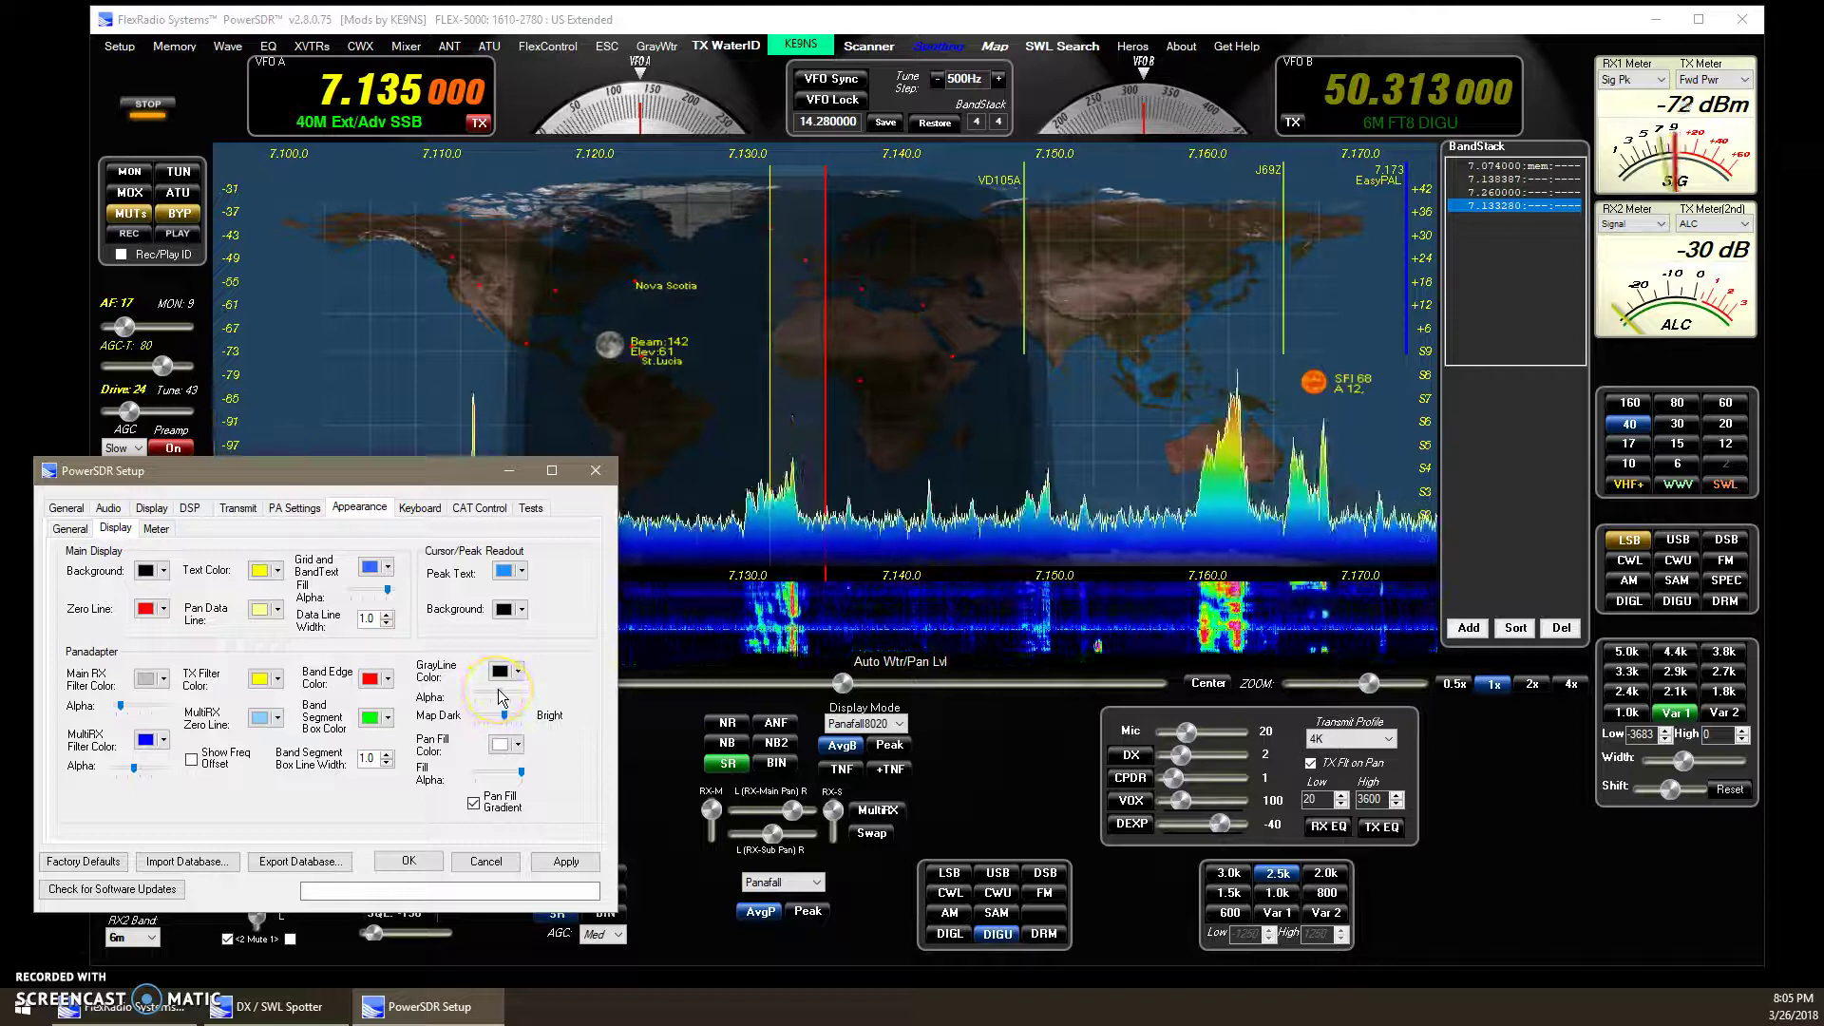
pyautogui.moveTo(508, 720); pyautogui.dragTo(516, 724)
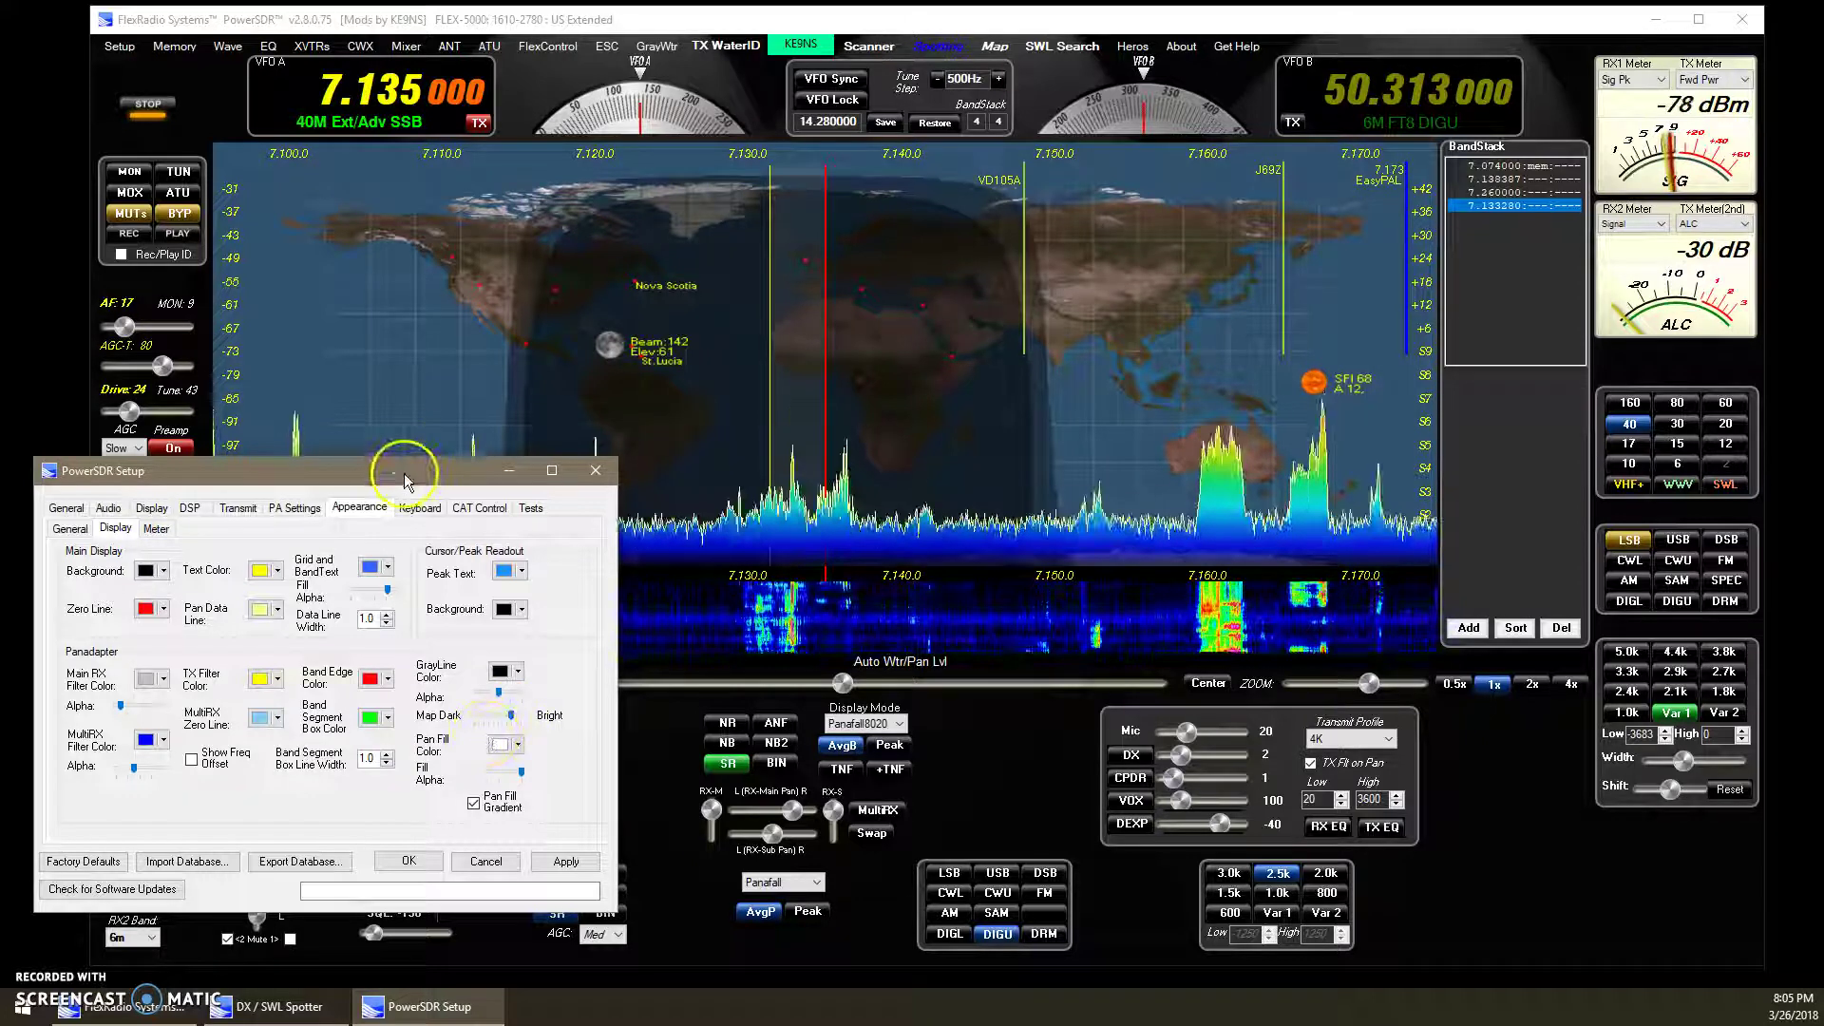
pyautogui.moveTo(399, 471); pyautogui.dragTo(357, 535)
pyautogui.moveTo(473, 782); pyautogui.dragTo(452, 777)
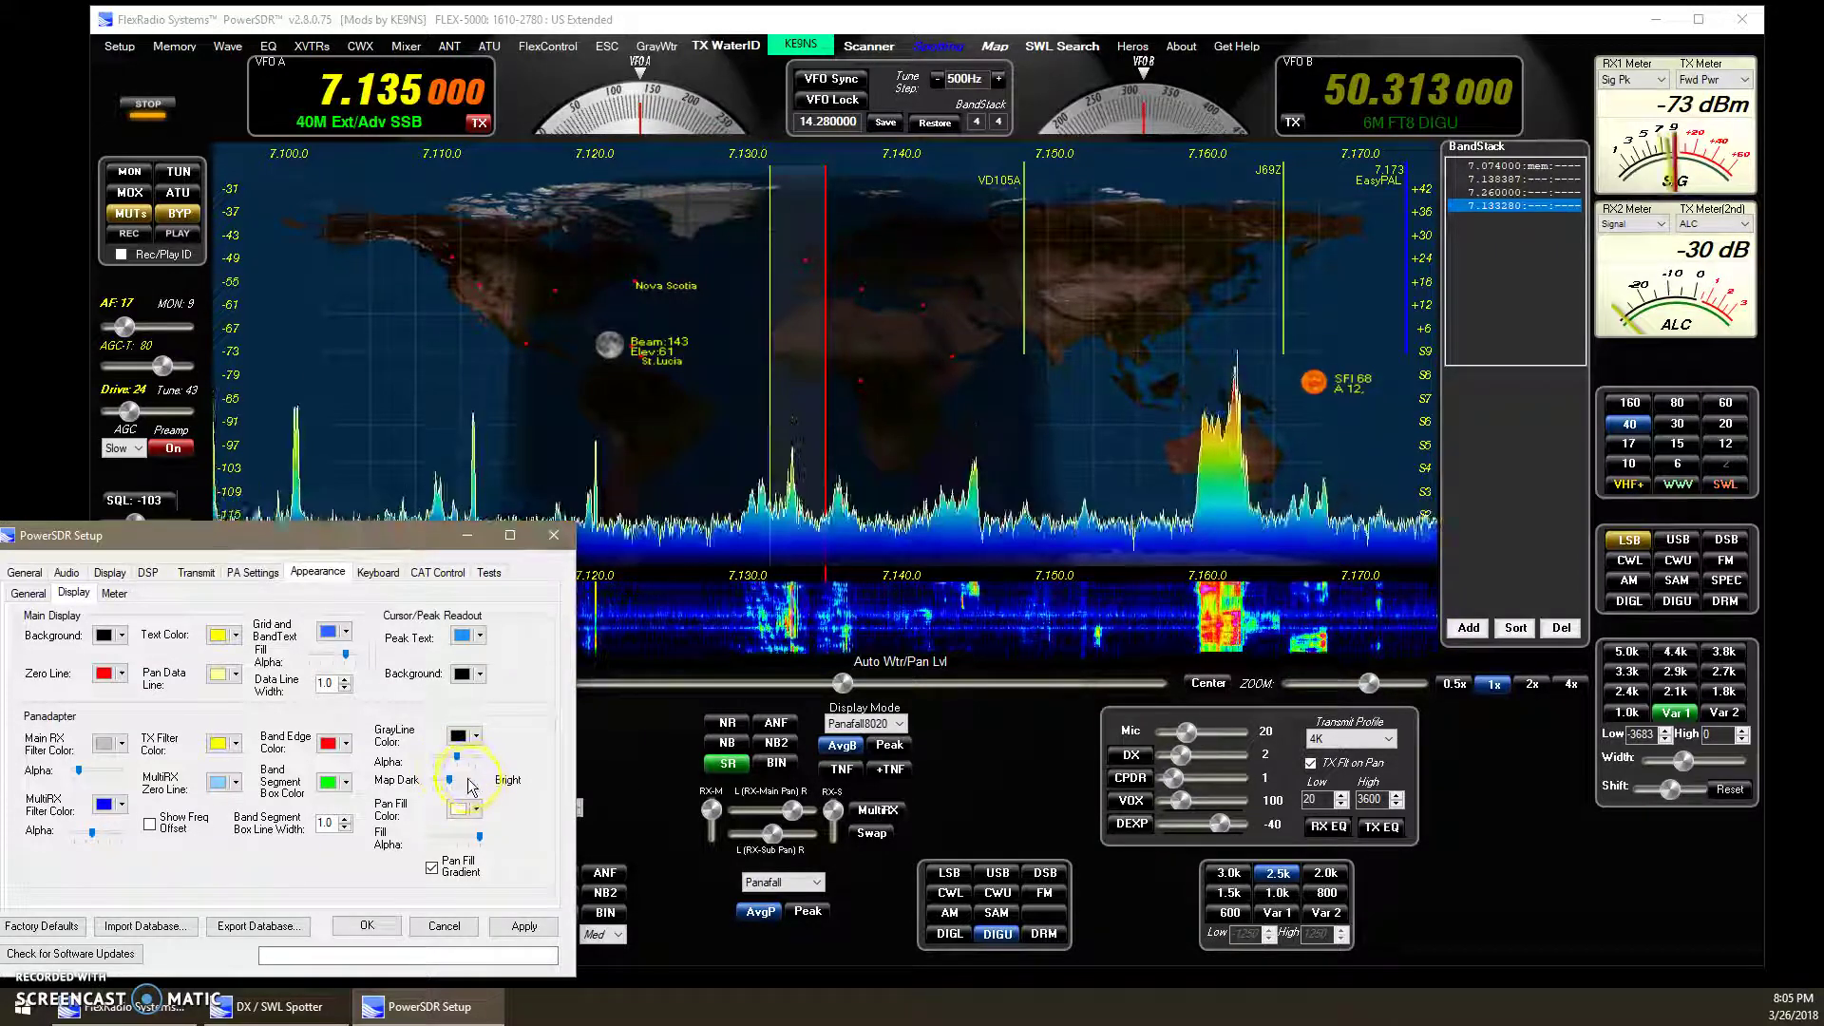
pyautogui.click(471, 787)
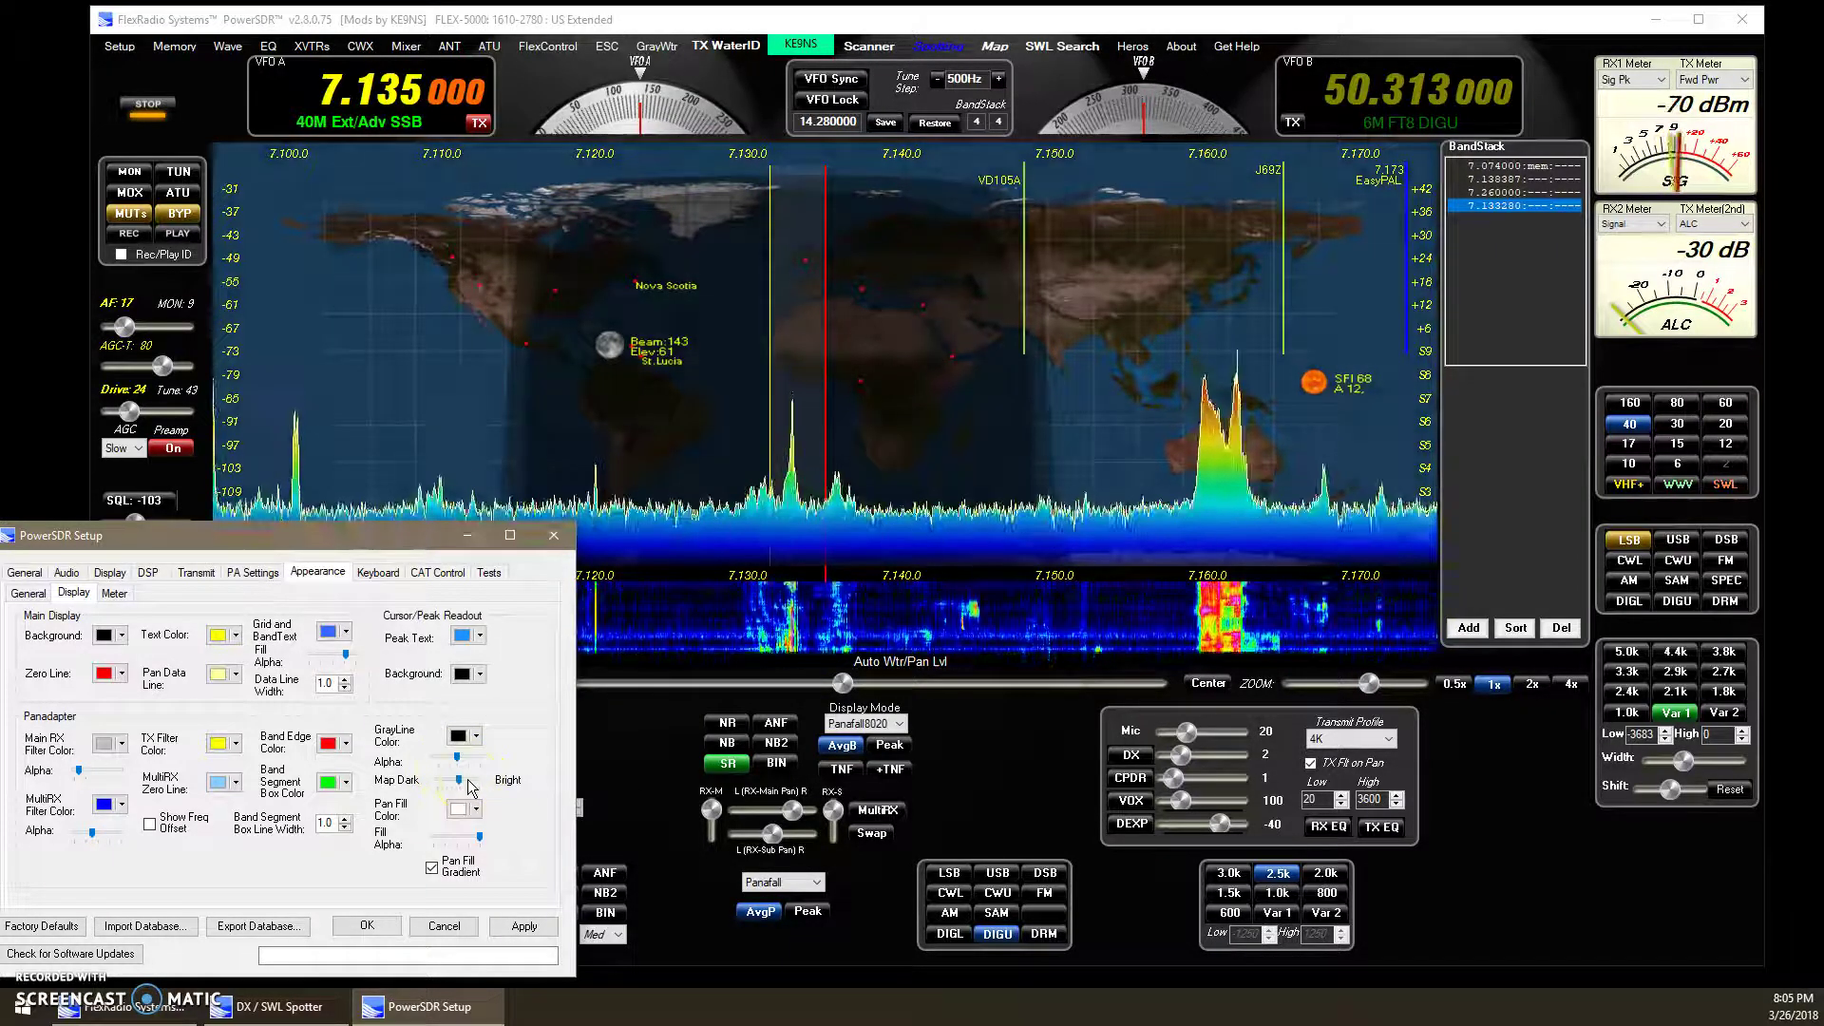